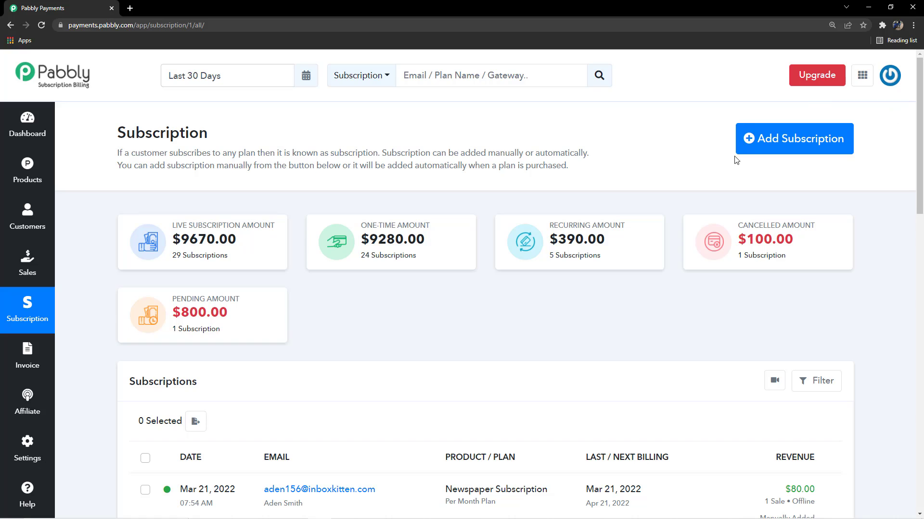
- Open the form for manually adding a new subscription, down to its customer email section
click(798, 142)
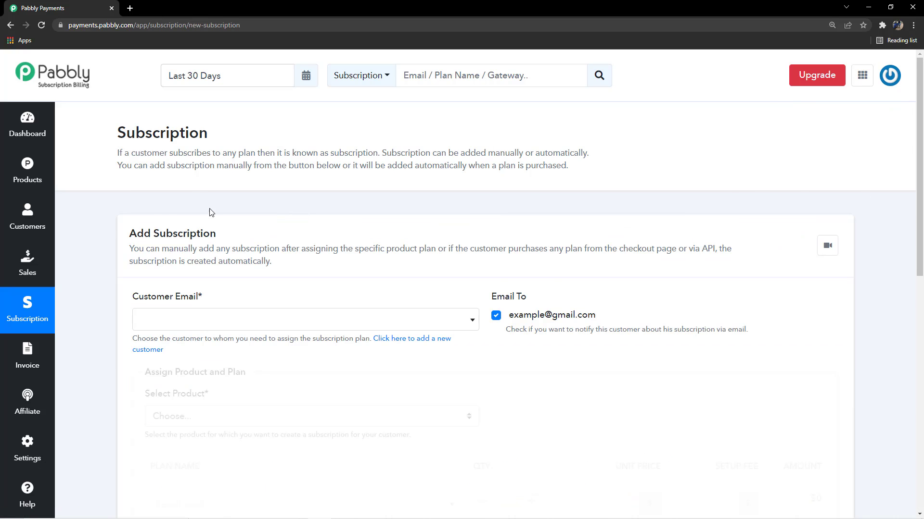
scroll(276, 293, down, 5)
scroll(244, 260, up, 3)
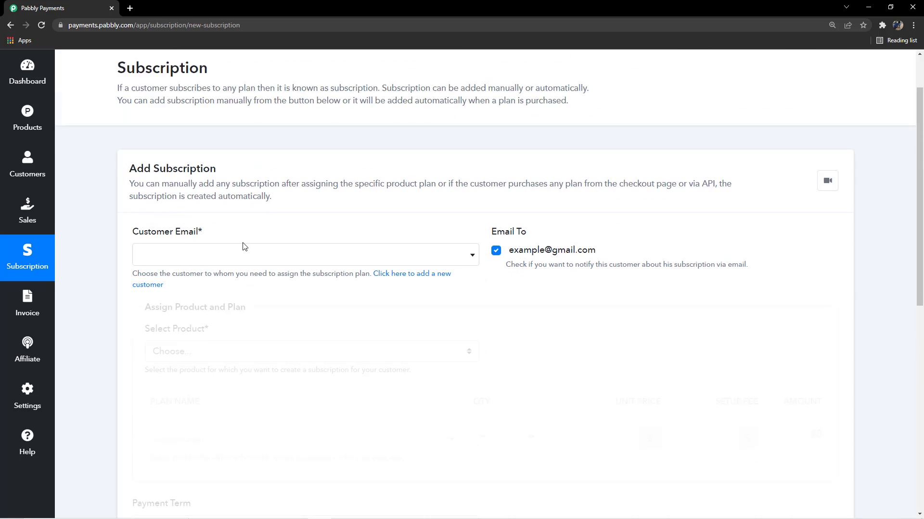
scroll(226, 202, down, 2)
drag(207, 153, 168, 144)
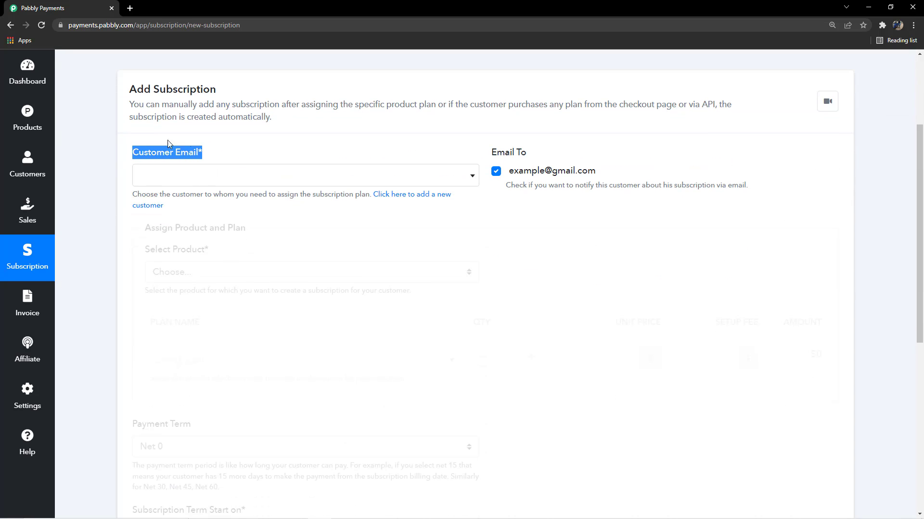
click(222, 140)
- Browse the list of existing customer emails available for the subscription without choosing one
click(434, 179)
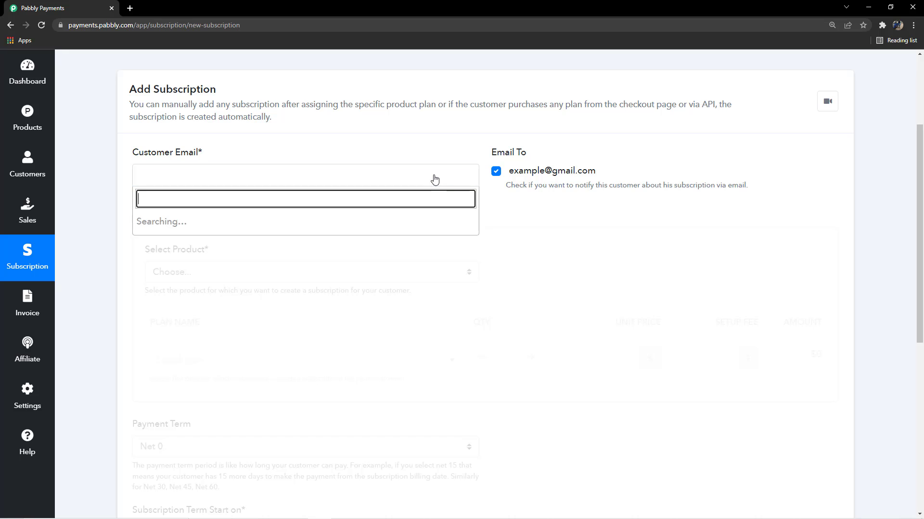
scroll(317, 289, down, 2)
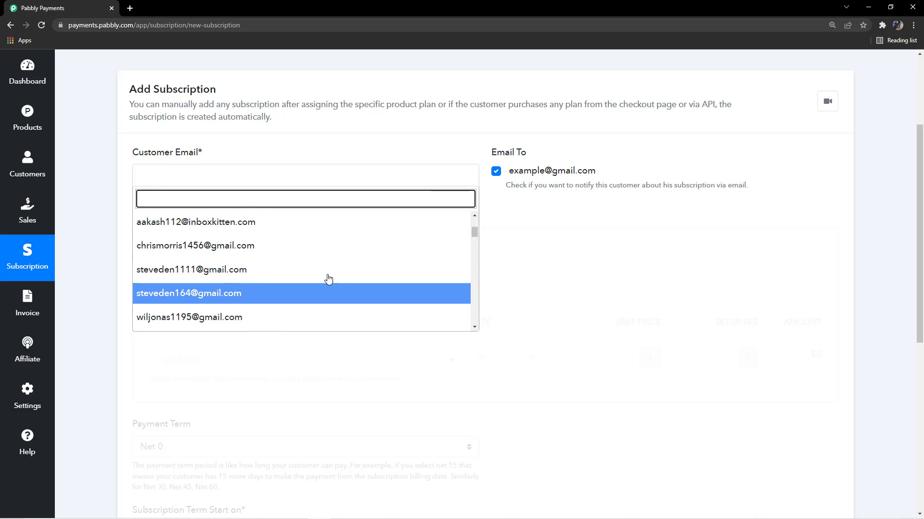
scroll(328, 279, down, 10)
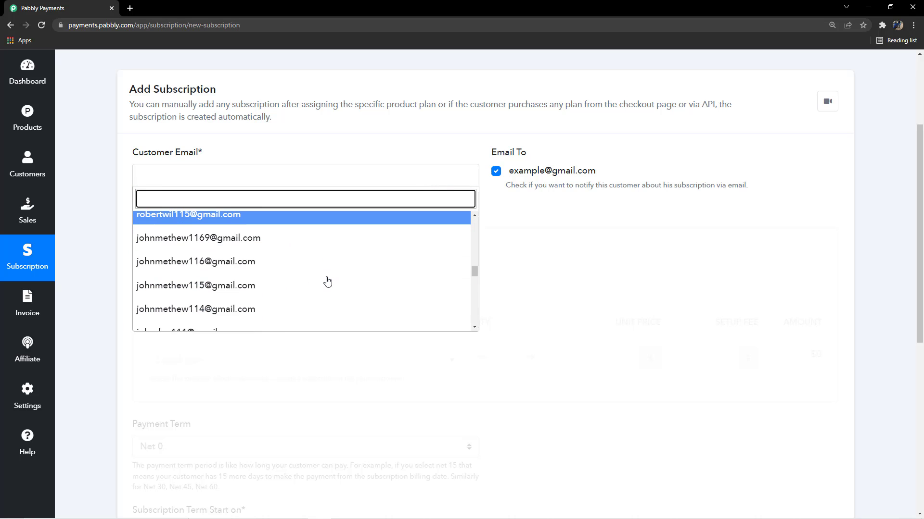
scroll(338, 264, up, 10)
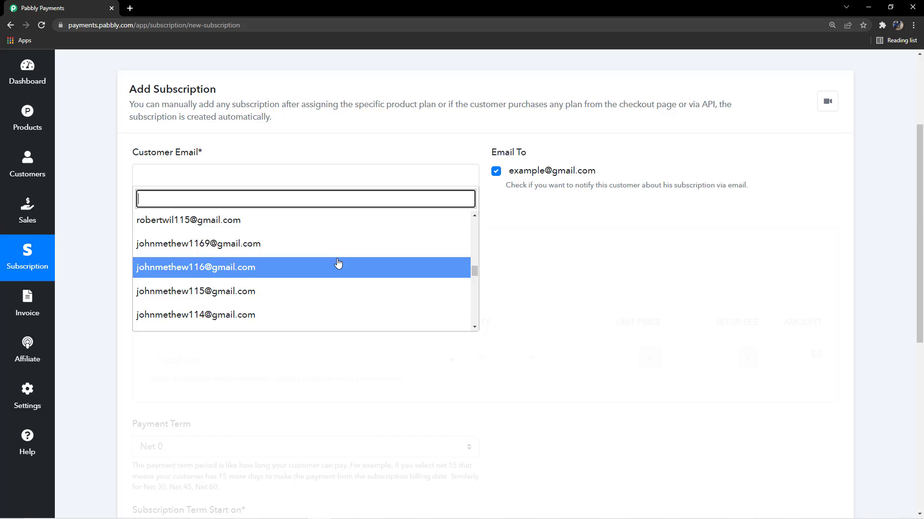
click(516, 249)
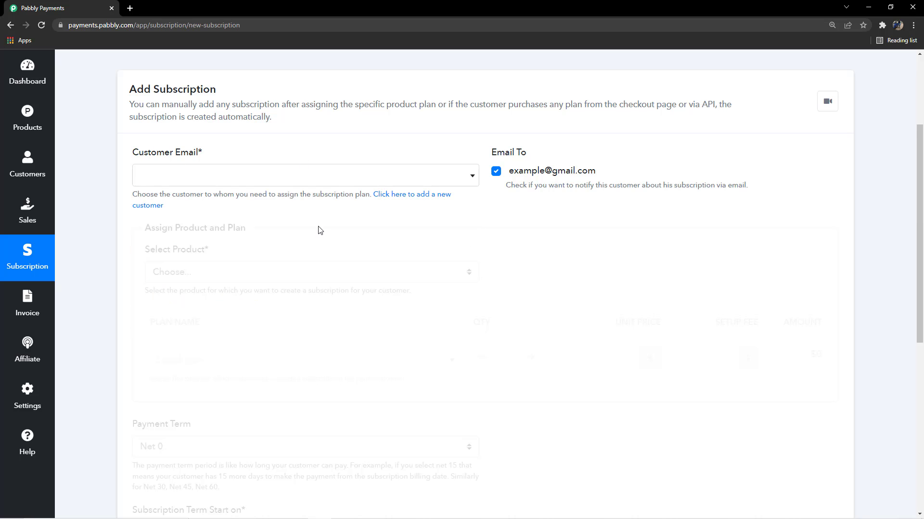
- Examine the new-customer form's name, contact, client portal and billing address fields, and return to the subscription form
click(414, 195)
scroll(203, 177, down, 1)
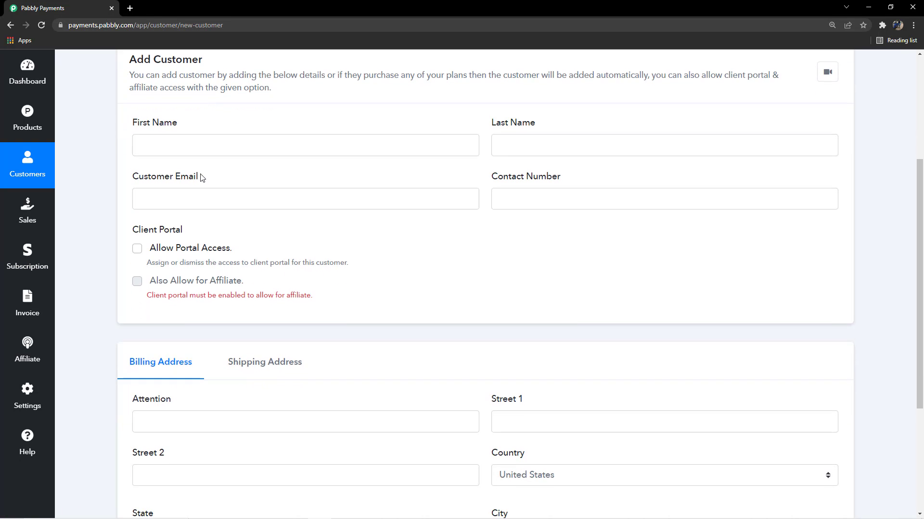
scroll(193, 168, up, 1)
drag(130, 172, 188, 174)
drag(490, 169, 500, 168)
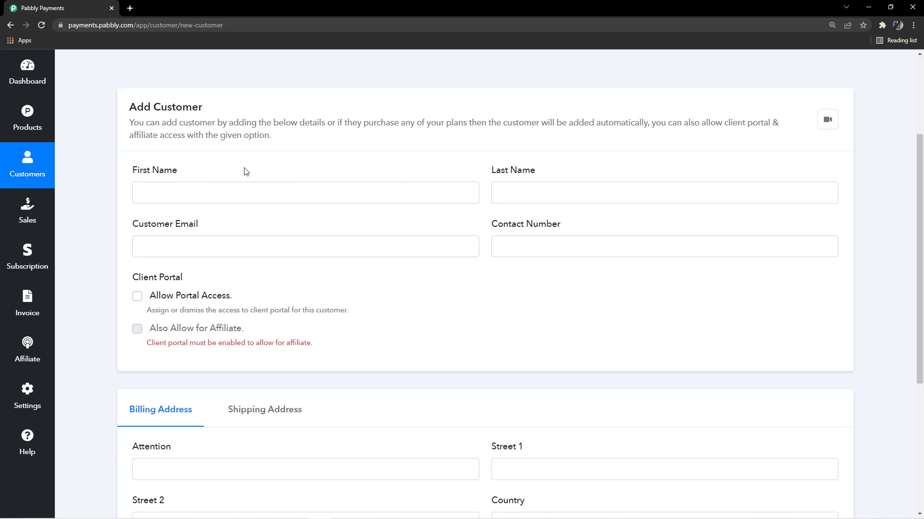
scroll(164, 168, down, 2)
drag(133, 131, 205, 128)
click(209, 136)
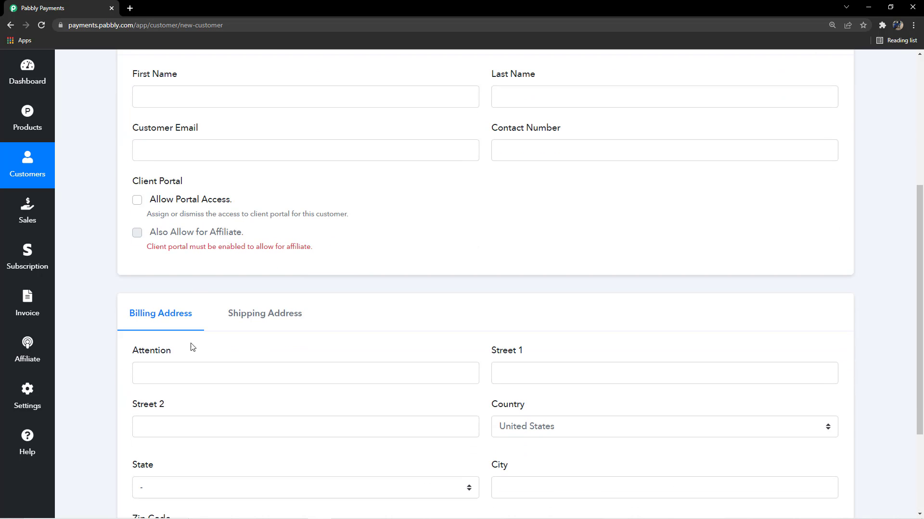
scroll(192, 346, down, 2)
scroll(145, 454, down, 1)
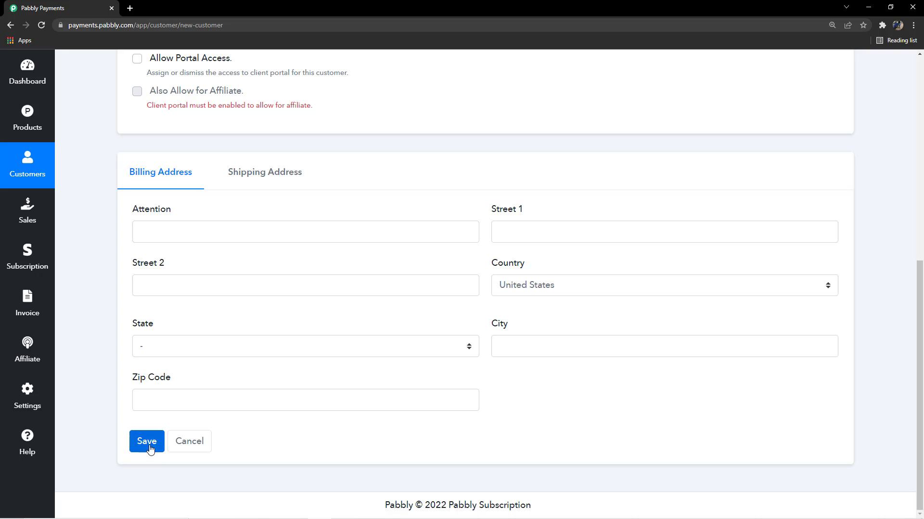
click(6, 25)
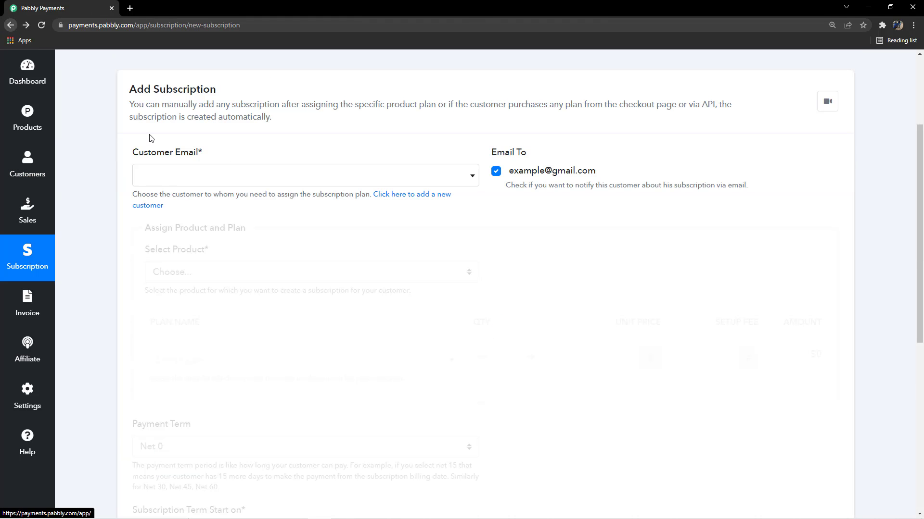
- Assign the subscription to the first customer email in the list and keep that customer's email notification enabled
click(409, 180)
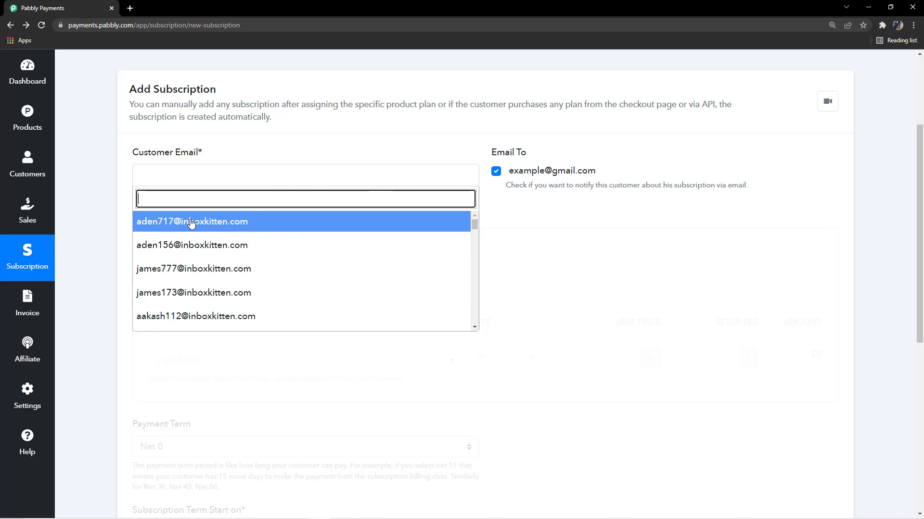
click(222, 222)
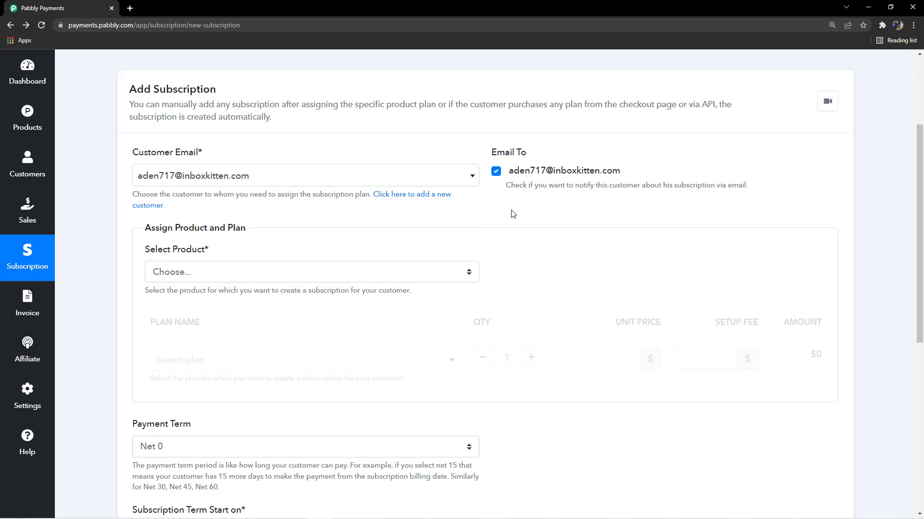
double_click(498, 175)
drag(505, 187, 775, 178)
drag(510, 175, 634, 177)
click(634, 177)
click(495, 176)
click(495, 176)
- Choose Newspaper Subscription as the product assigned to the customer
scroll(376, 238, down, 3)
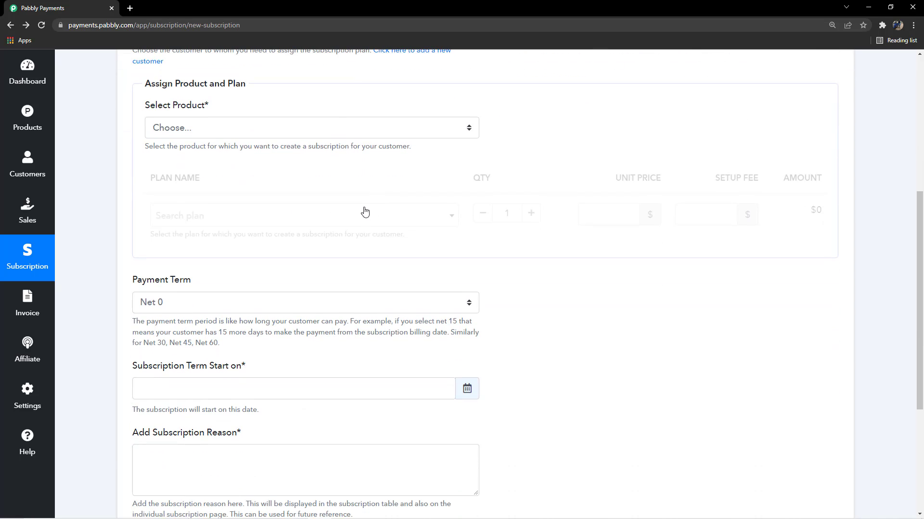
click(223, 128)
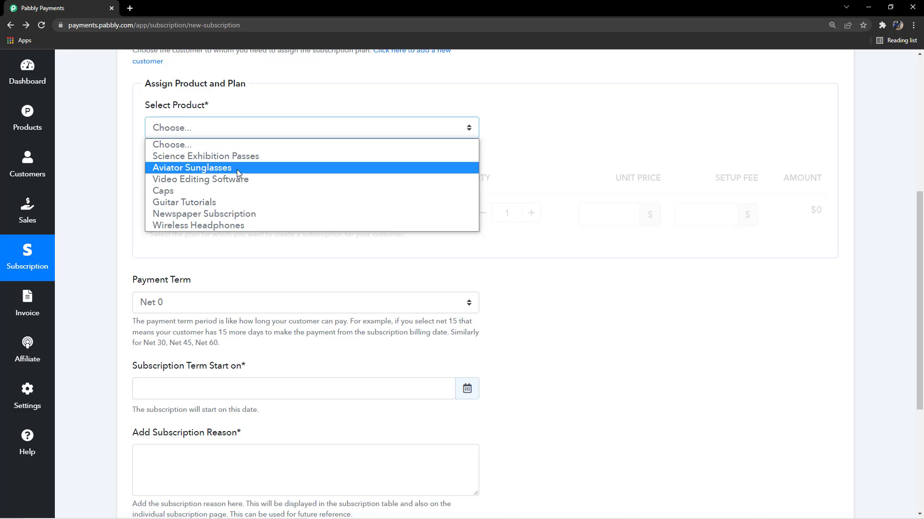
scroll(490, 200, up, 3)
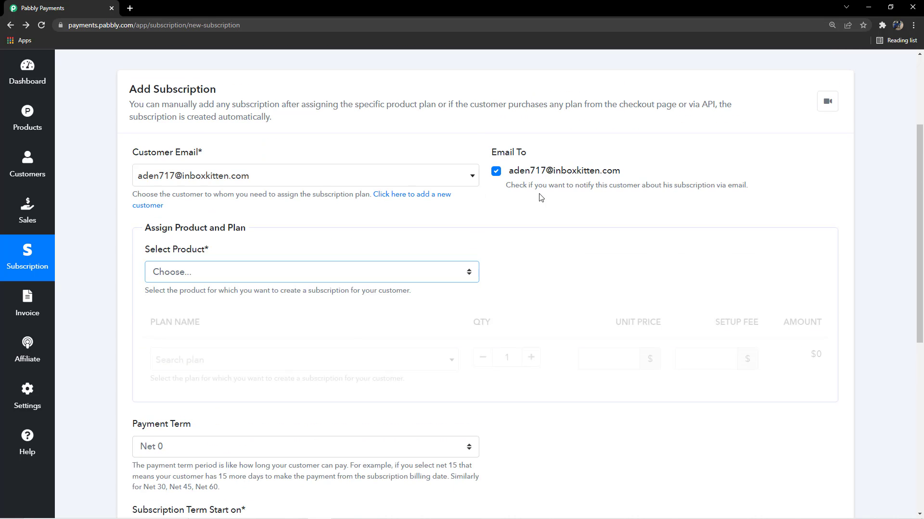
click(345, 273)
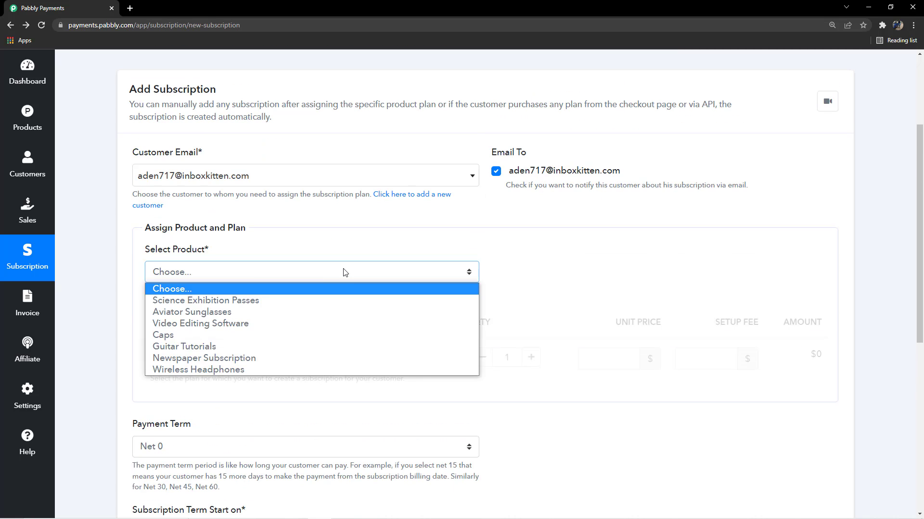
click(212, 362)
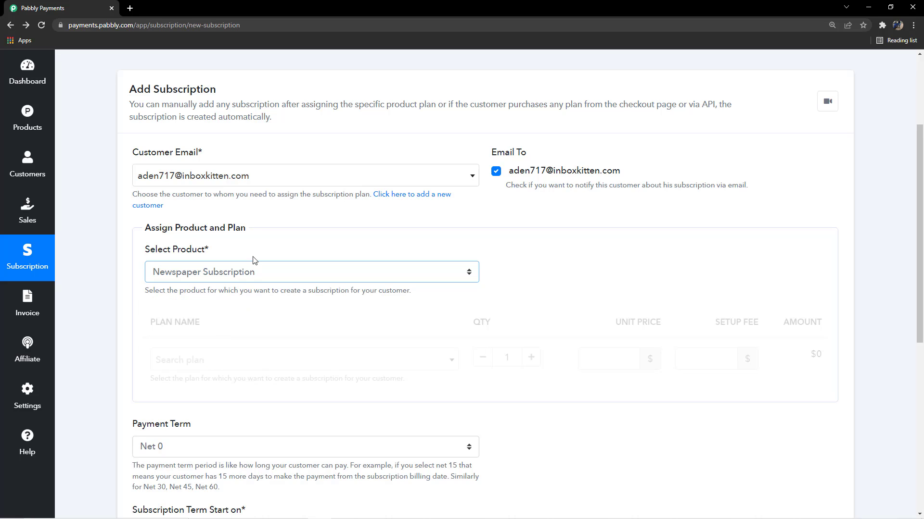
- Select the Per Month Plan for the Newspaper Subscription product
scroll(254, 250, down, 3)
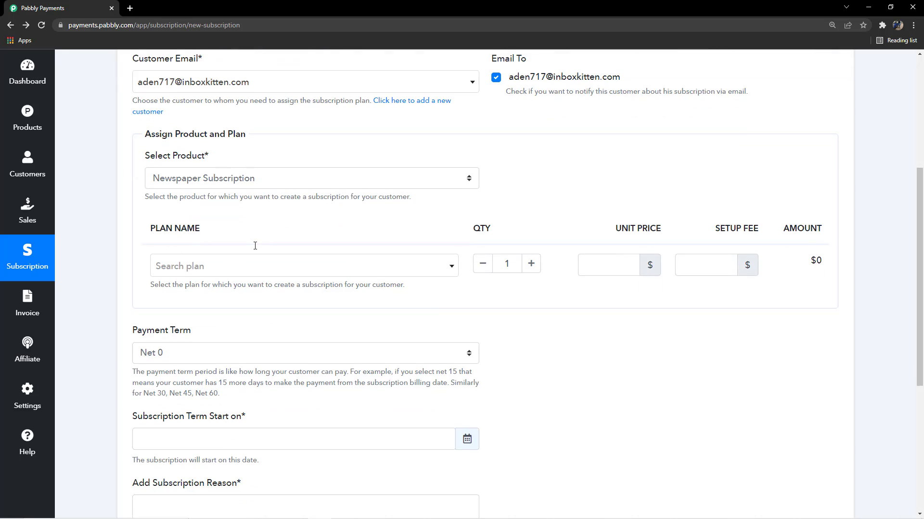
scroll(248, 236, down, 1)
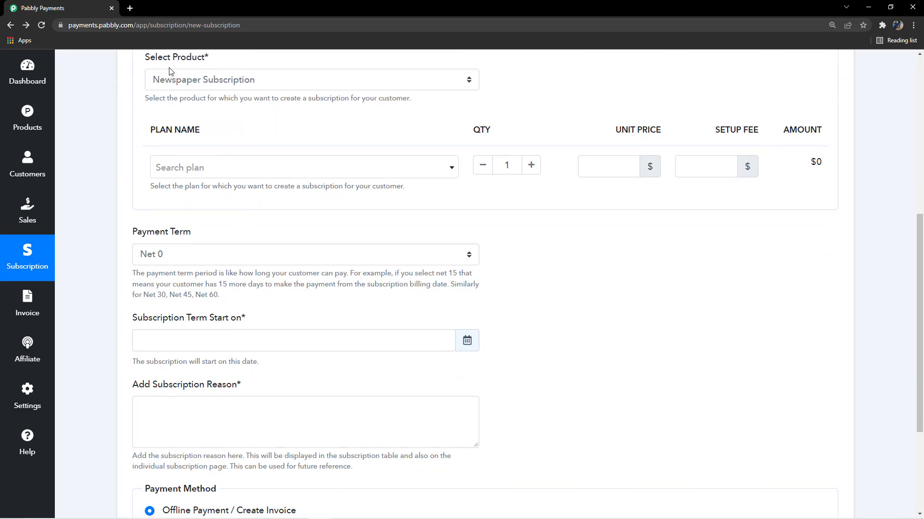
click(267, 168)
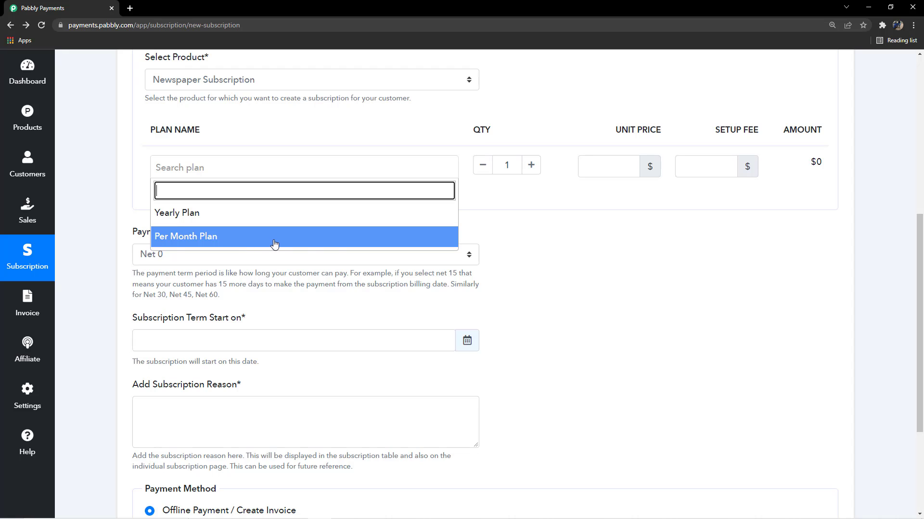
click(243, 236)
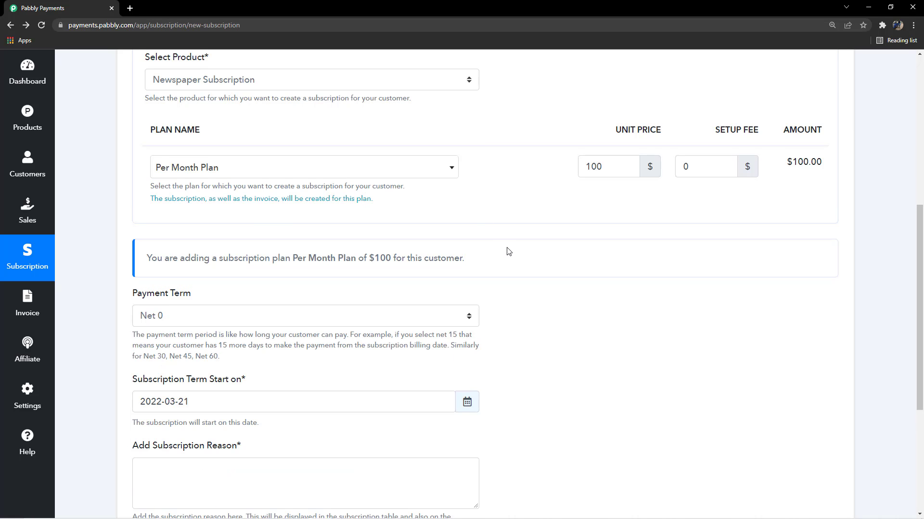
- Set the unit price of the Per Month Plan to $80
scroll(507, 251, up, 2)
scroll(479, 261, down, 2)
drag(607, 135, 823, 142)
click(553, 140)
click(602, 166)
click(624, 204)
click(608, 164)
key(BackSpace)
key(BackSpace)
key(BackSpace)
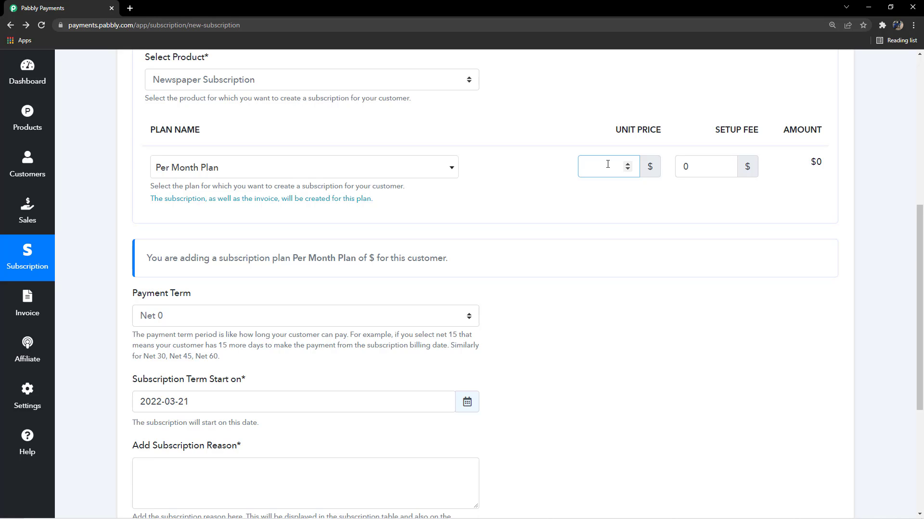
text(80)
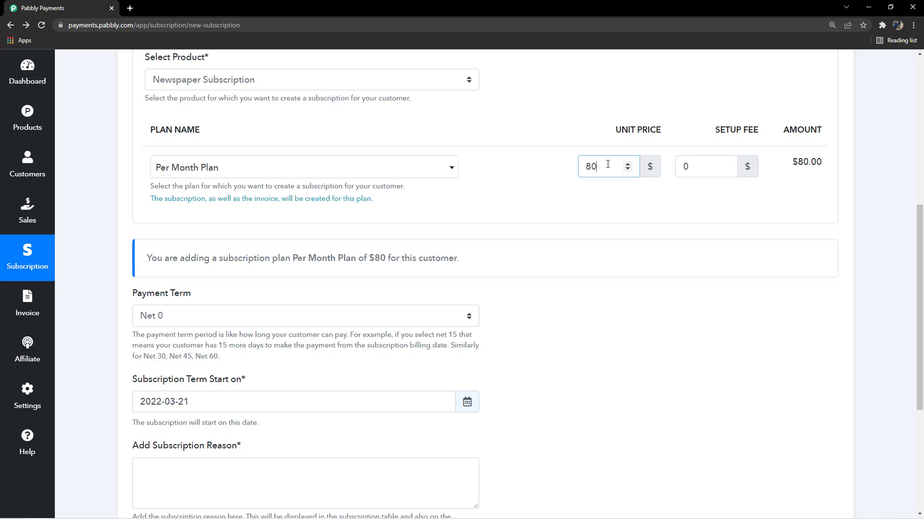
- Set the setup fee of the Per Month Plan to $10
click(700, 162)
key(BackSpace)
text(10)
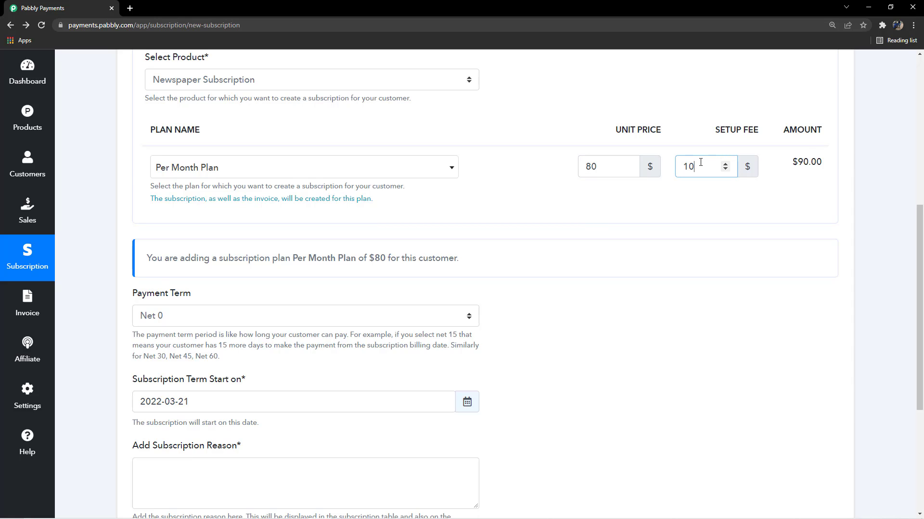
click(732, 221)
scroll(627, 204, up, 1)
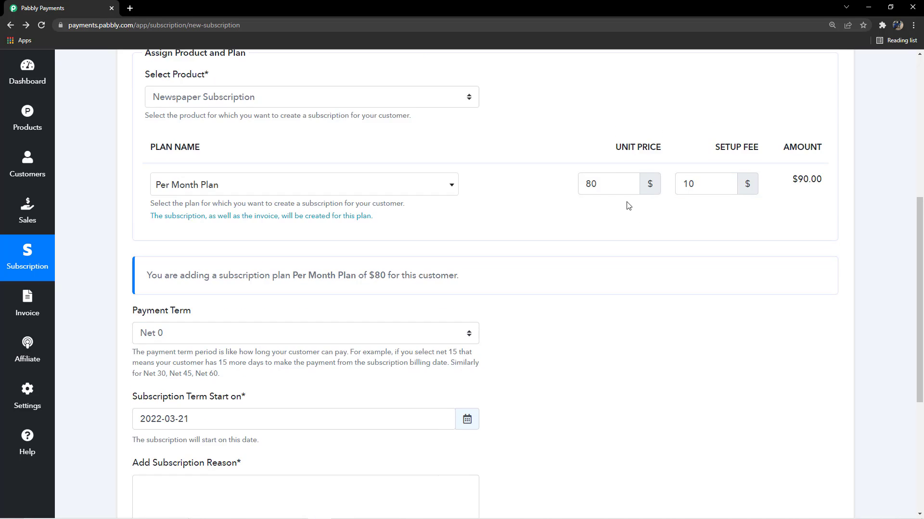
- Review the assigned customer, product and plan pricing, the plan summary line, and the Payment Term setting
scroll(503, 200, down, 3)
scroll(503, 199, down, 2)
scroll(500, 198, up, 6)
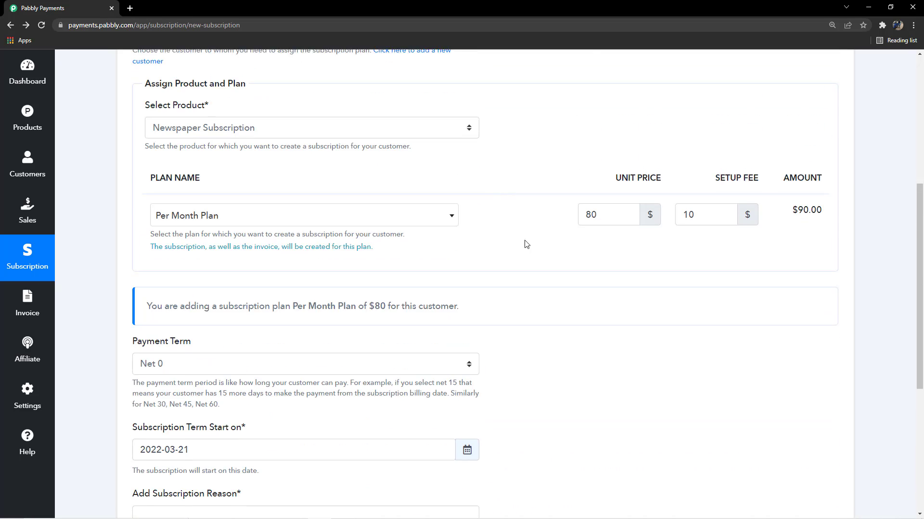
scroll(569, 274, up, 4)
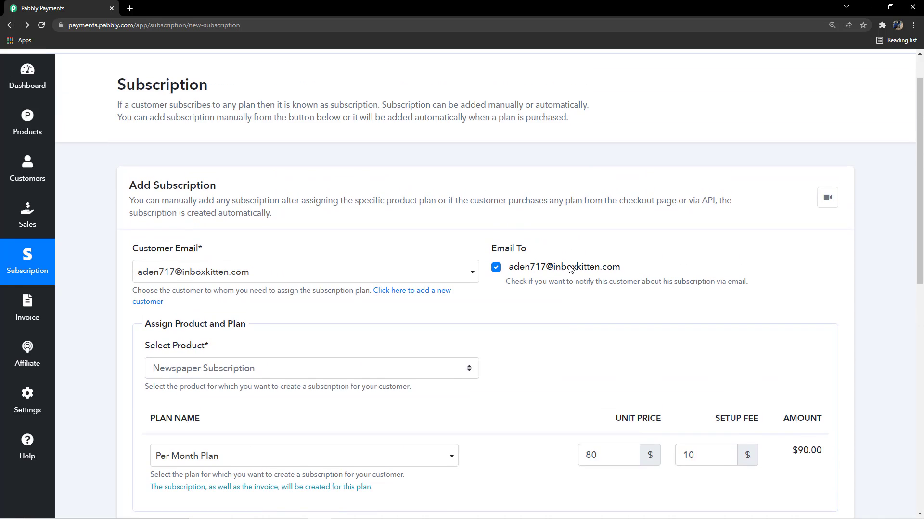
scroll(569, 268, down, 6)
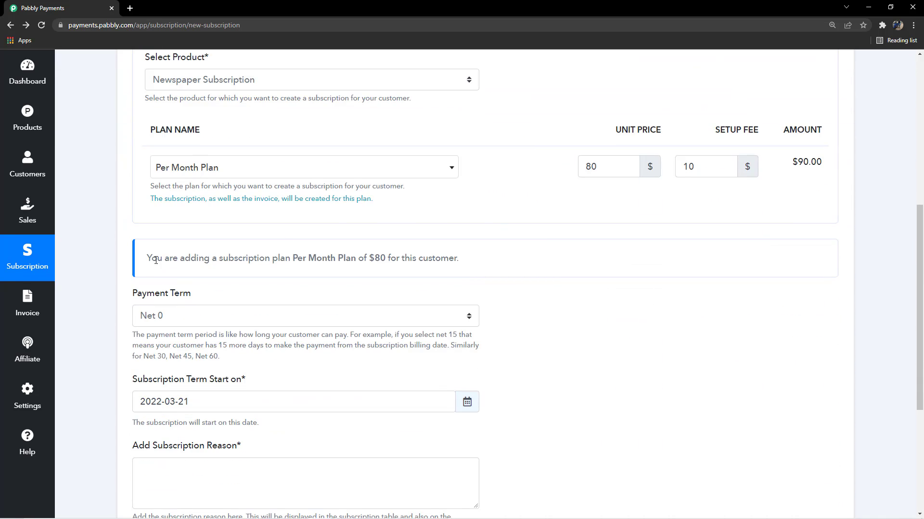
drag(156, 260, 497, 262)
click(499, 261)
scroll(299, 274, down, 2)
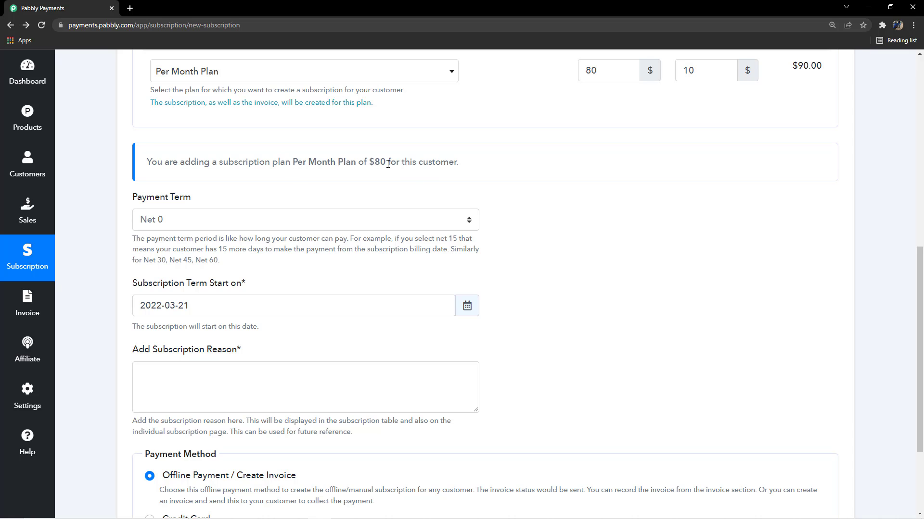
scroll(462, 189, up, 6)
scroll(417, 348, down, 1)
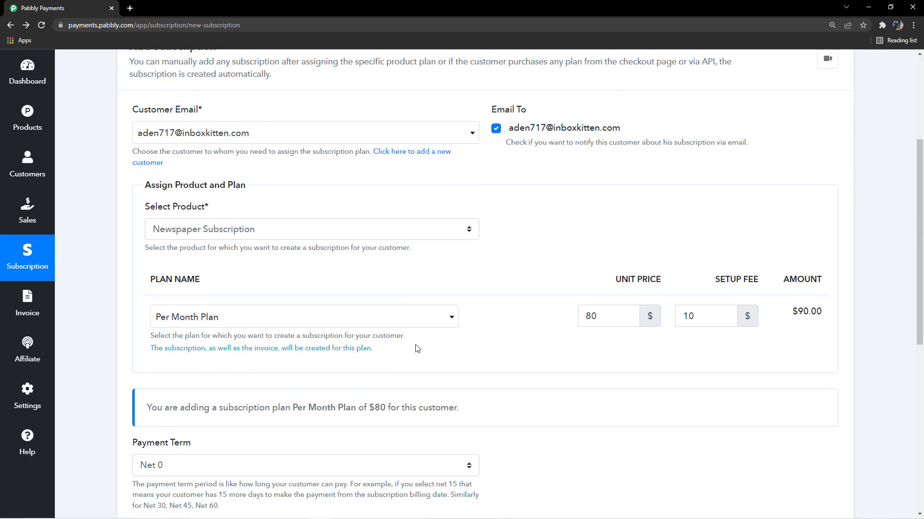
scroll(417, 349, down, 6)
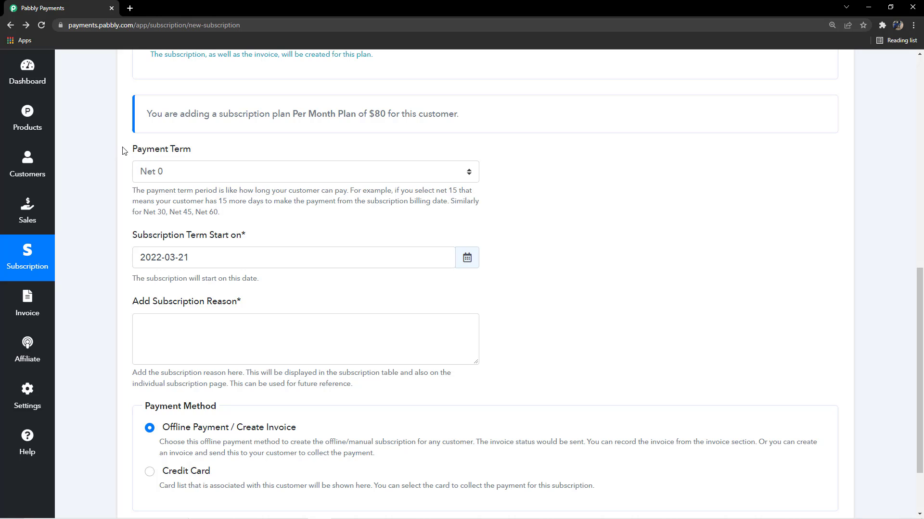
mouse_move(123, 150)
mouse_down()
mouse_move(206, 156)
mouse_move(115, 156)
mouse_up()
click(207, 155)
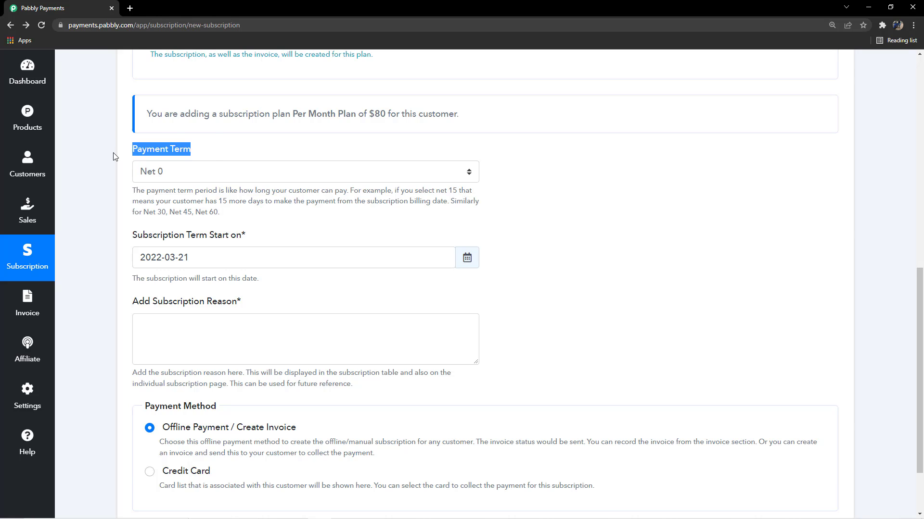
click(241, 153)
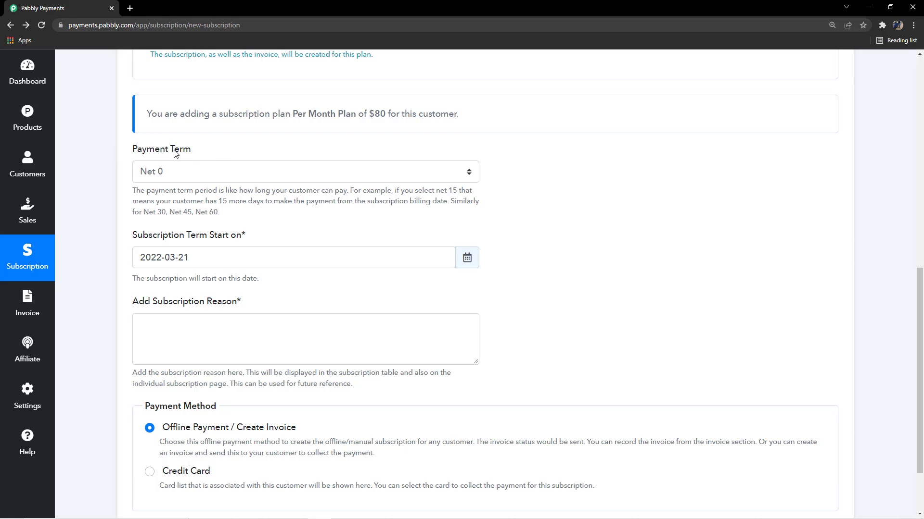
- Set the subscription's payment term to Net 15 and look over the other payment term options
drag(135, 152, 202, 151)
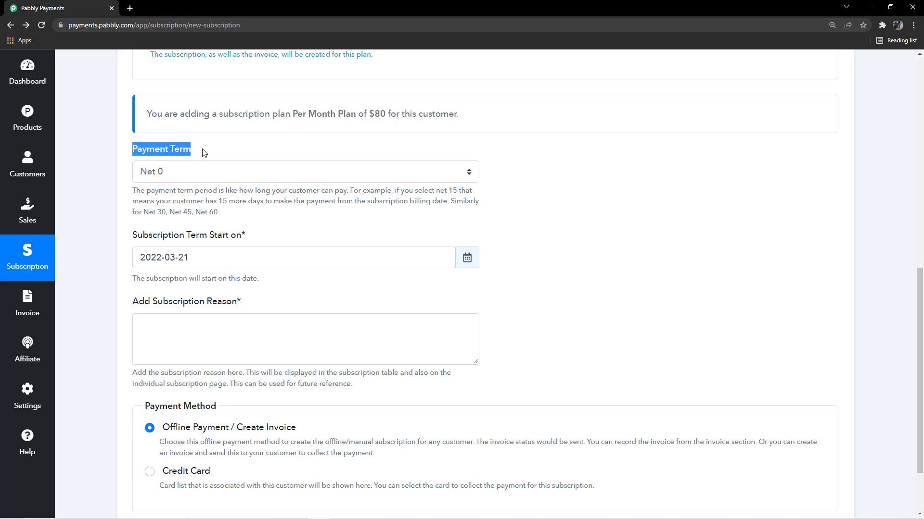
click(206, 151)
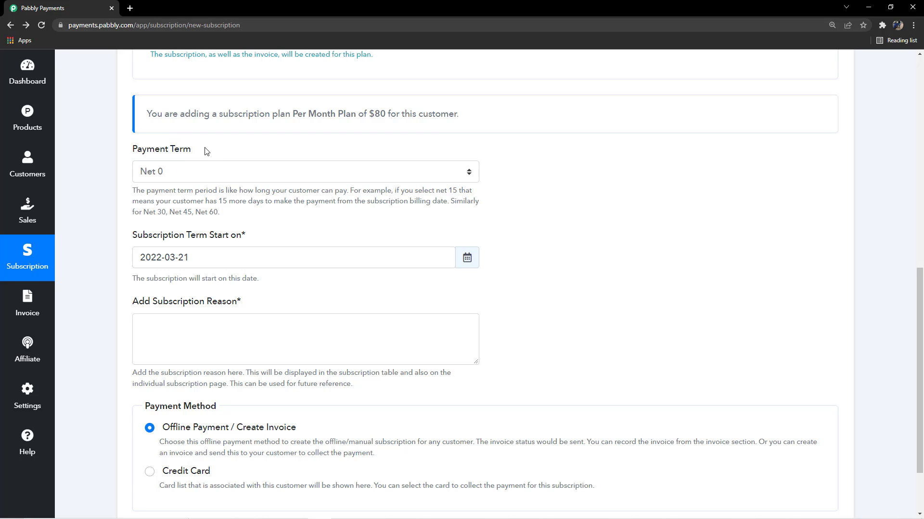
click(221, 175)
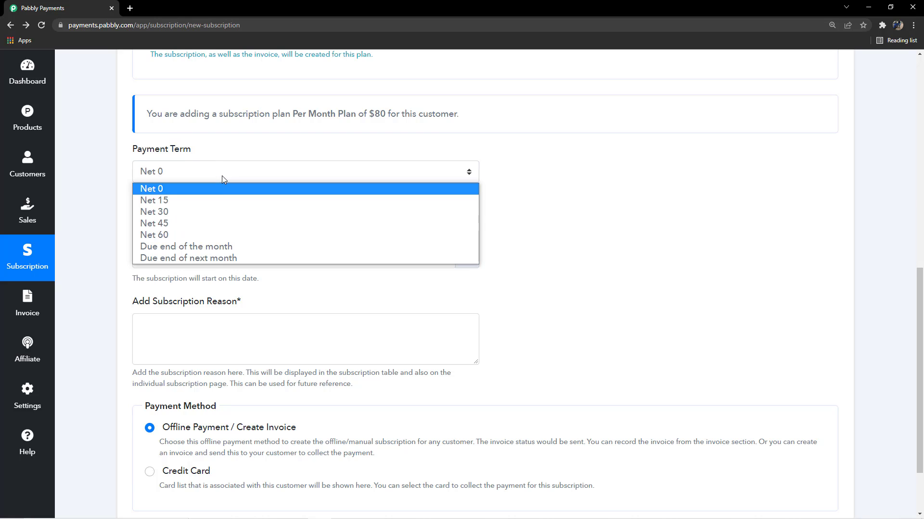
click(210, 200)
drag(201, 201, 496, 208)
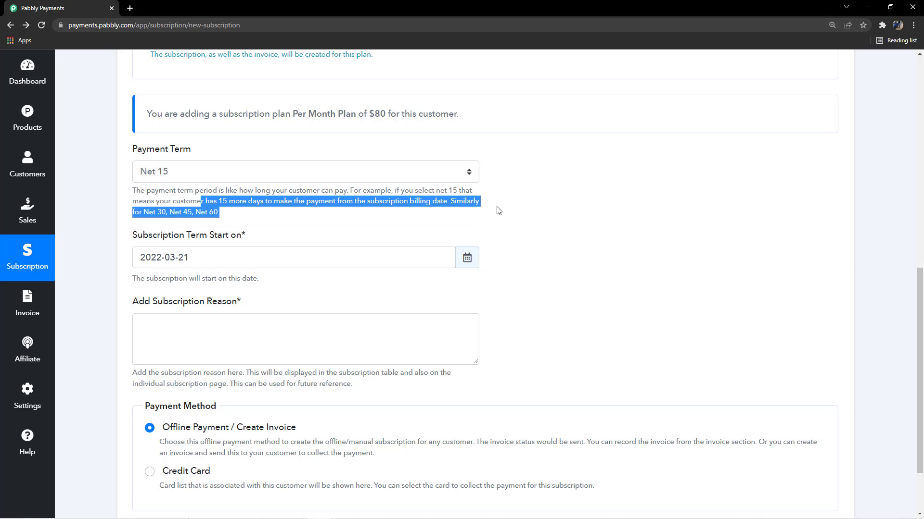
click(500, 211)
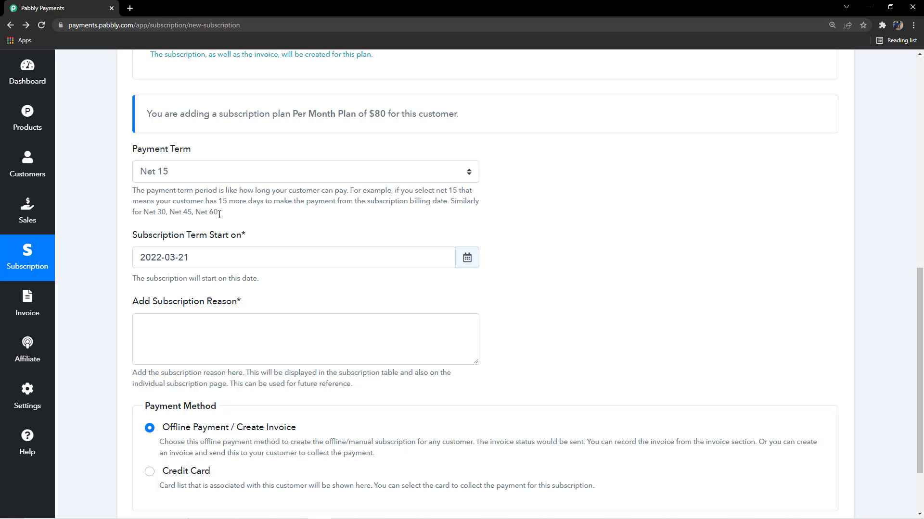
click(226, 174)
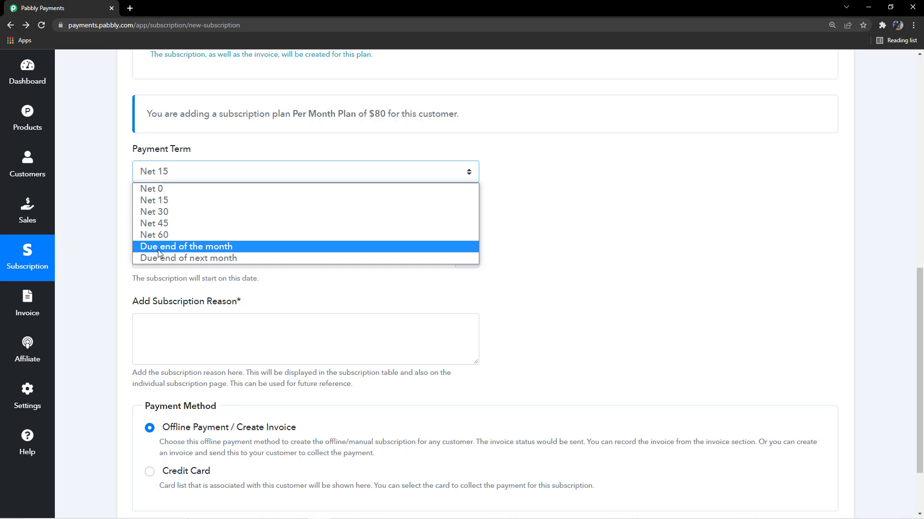
click(245, 150)
- Browse the Subscription Term Start calendar from February to April 2022 without choosing another date
scroll(246, 152, down, 3)
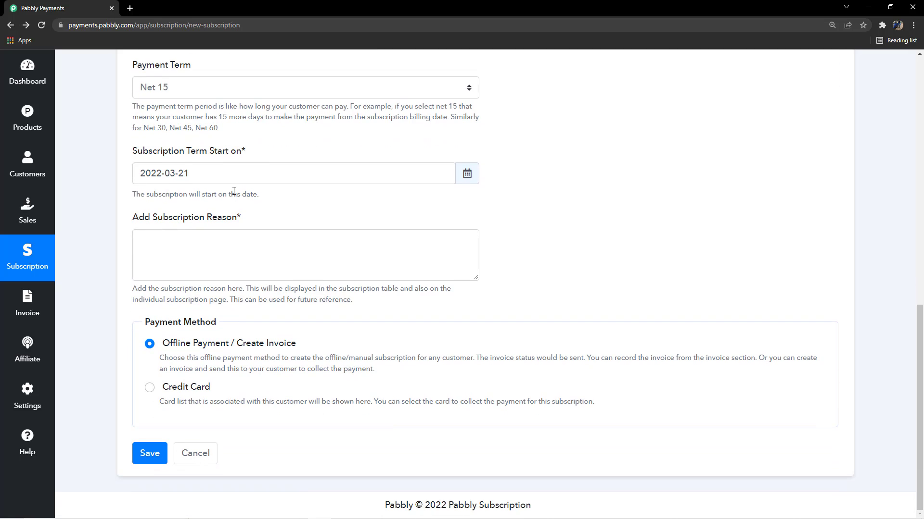
click(224, 172)
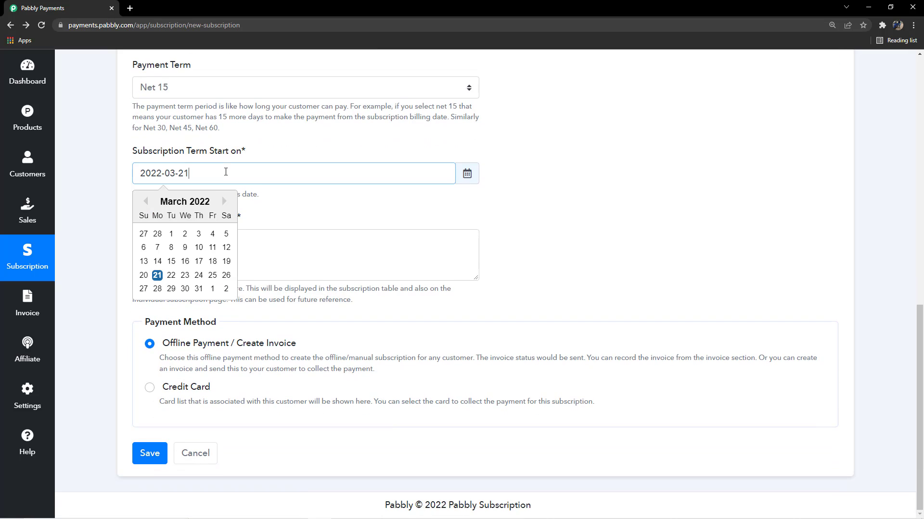
click(146, 202)
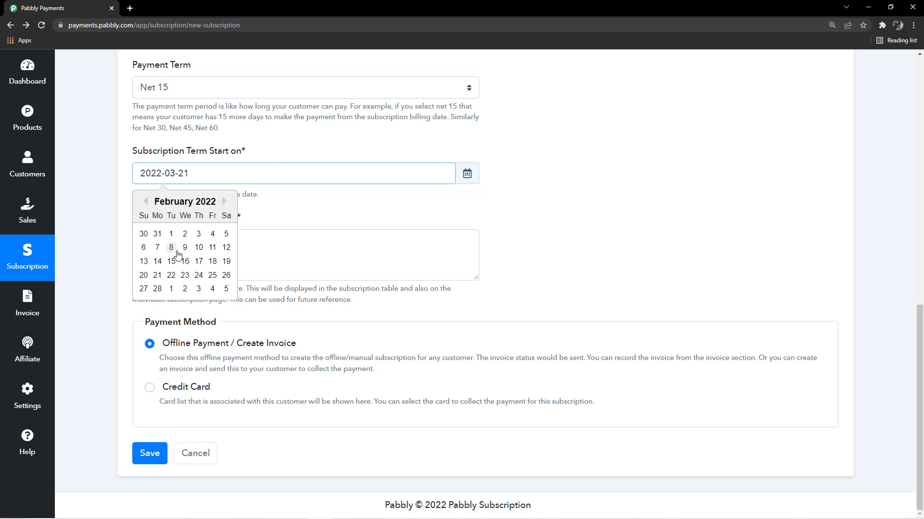
click(224, 201)
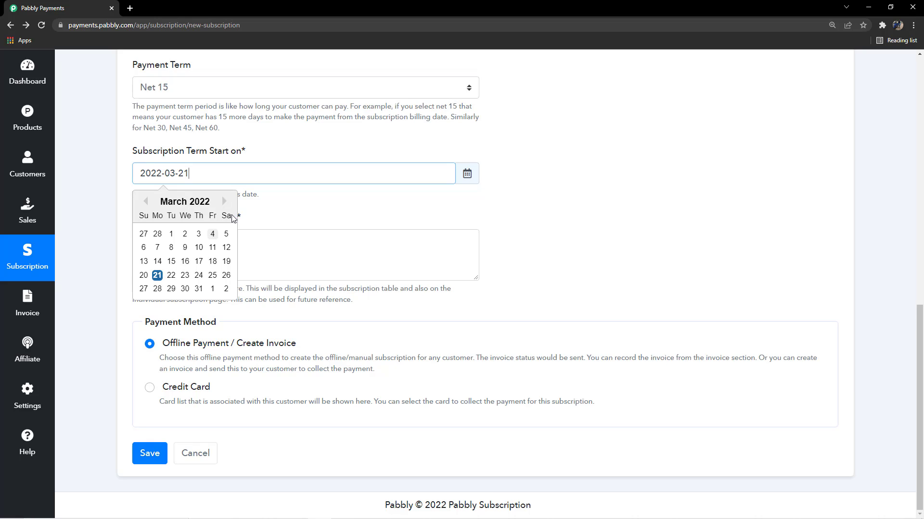
click(224, 202)
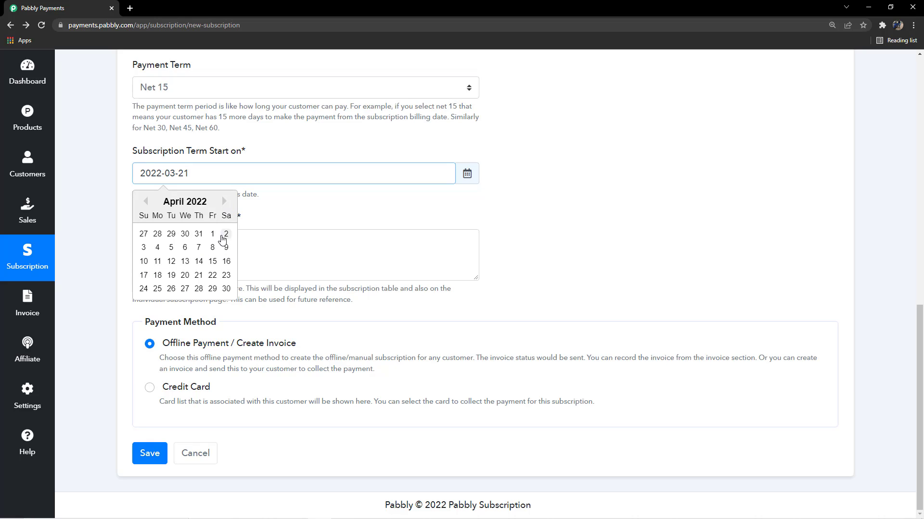
click(276, 215)
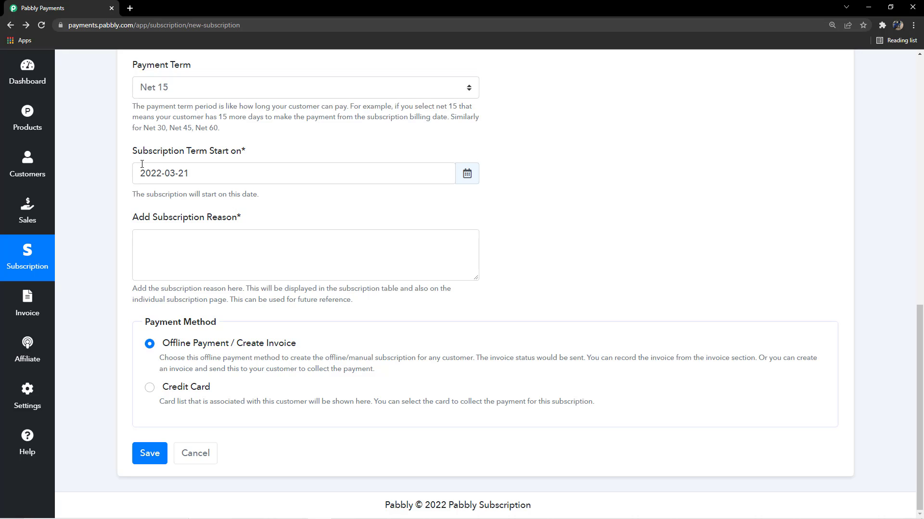
- Enter "Payment made by the Customer in Cash" as the subscription reason
scroll(235, 177, up, 2)
scroll(266, 274, down, 3)
click(272, 258)
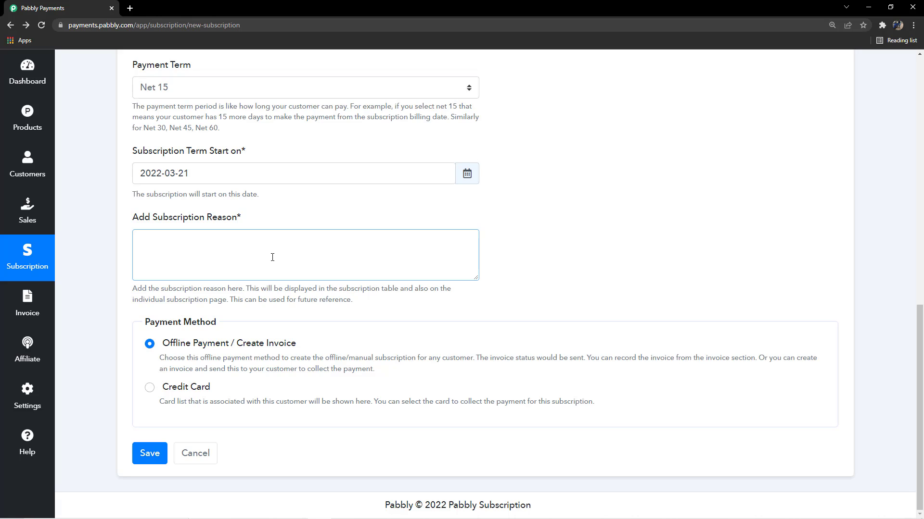
text(Payment made bythe Customer in Cash)
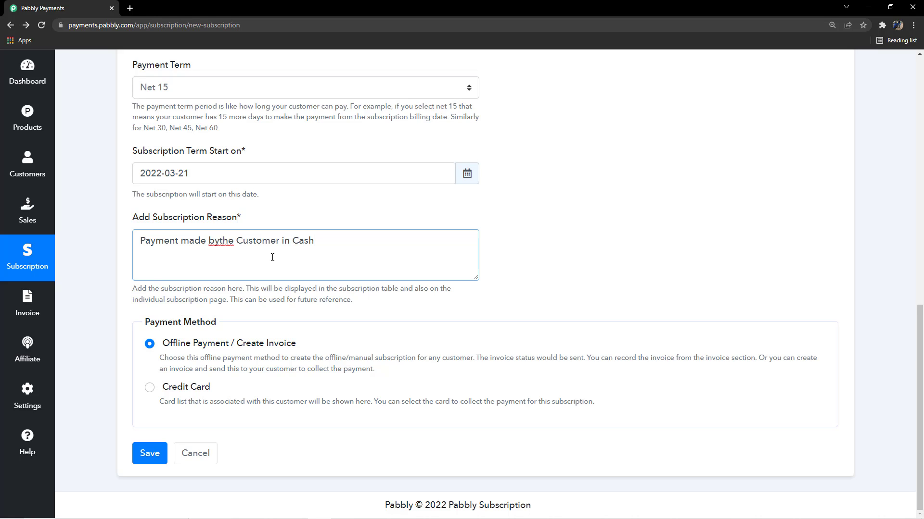
click(218, 242)
click(298, 213)
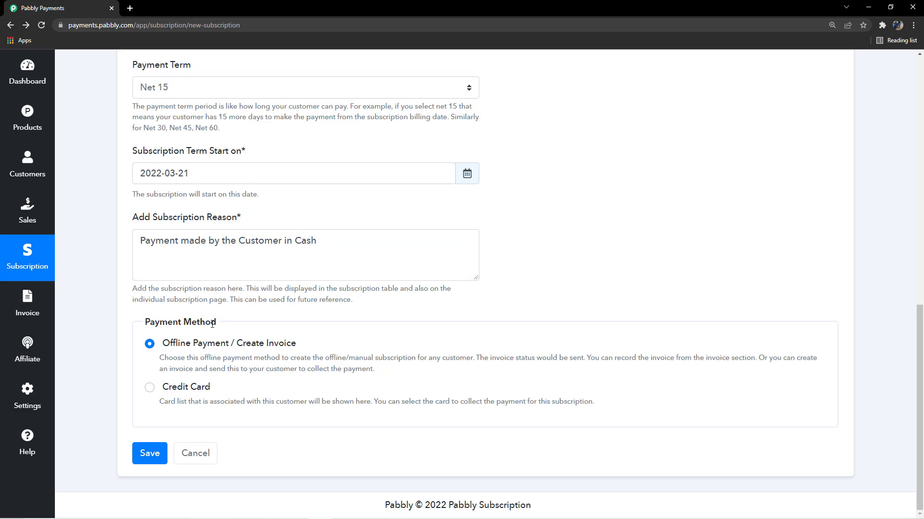
- Switch the payment method to Credit Card and back to Offline Payment / Create Invoice
scroll(214, 266, up, 1)
scroll(216, 342, down, 1)
click(149, 388)
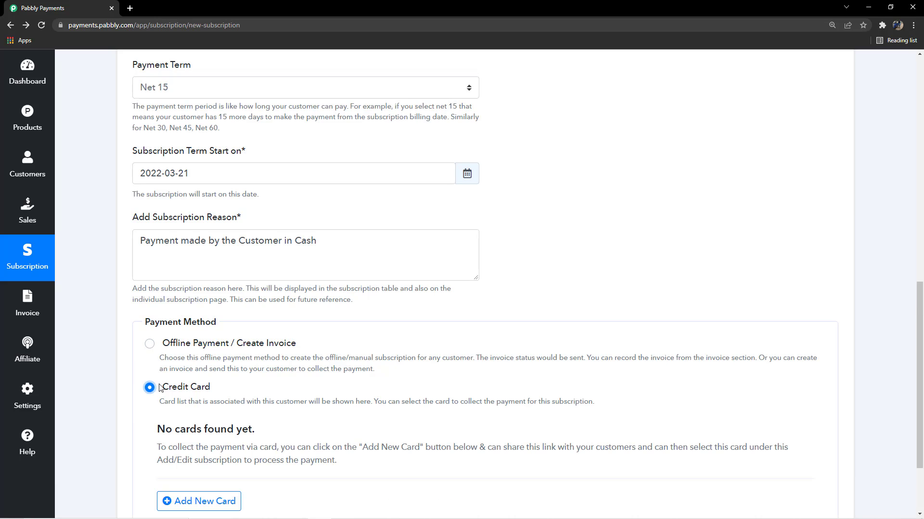
click(150, 344)
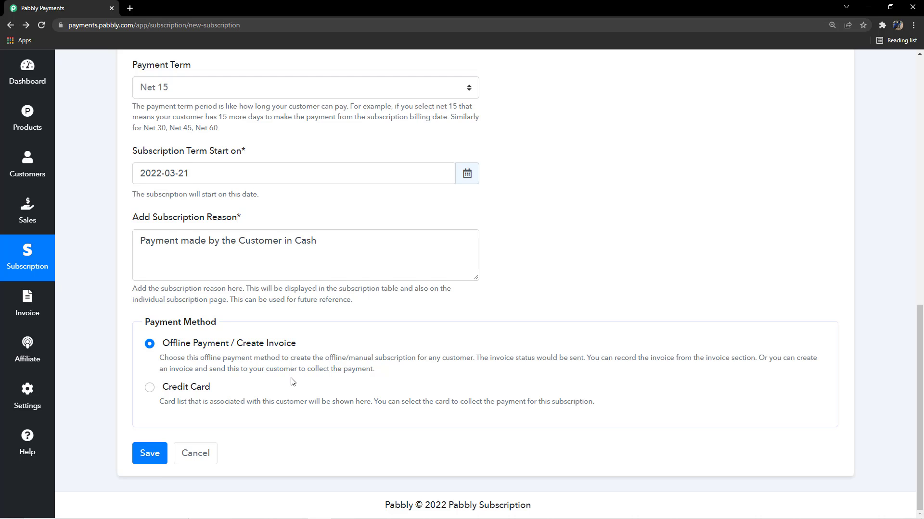
scroll(296, 380, up, 2)
scroll(299, 385, down, 2)
- Choose Credit Card as the payment method and read the notice about the customer's saved cards
click(149, 389)
scroll(241, 392, down, 2)
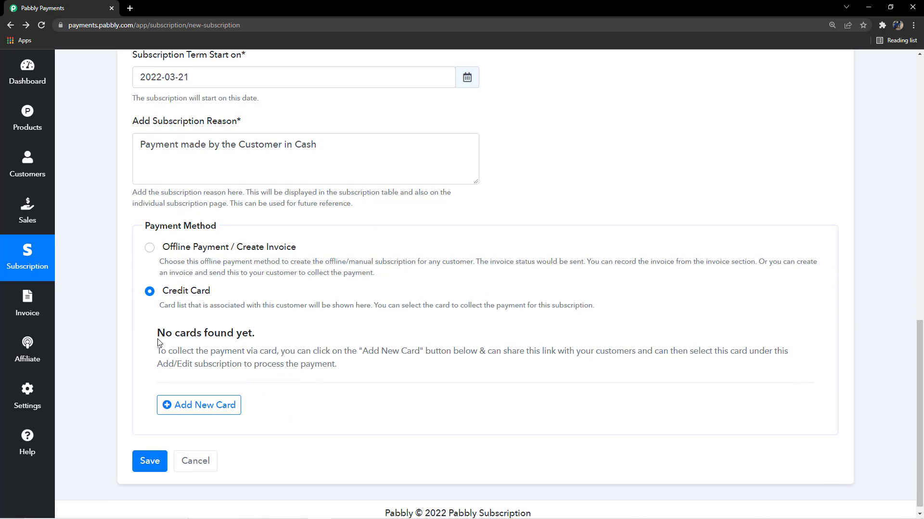
drag(152, 337, 368, 369)
click(366, 370)
drag(142, 338, 289, 341)
scroll(290, 341, down, 1)
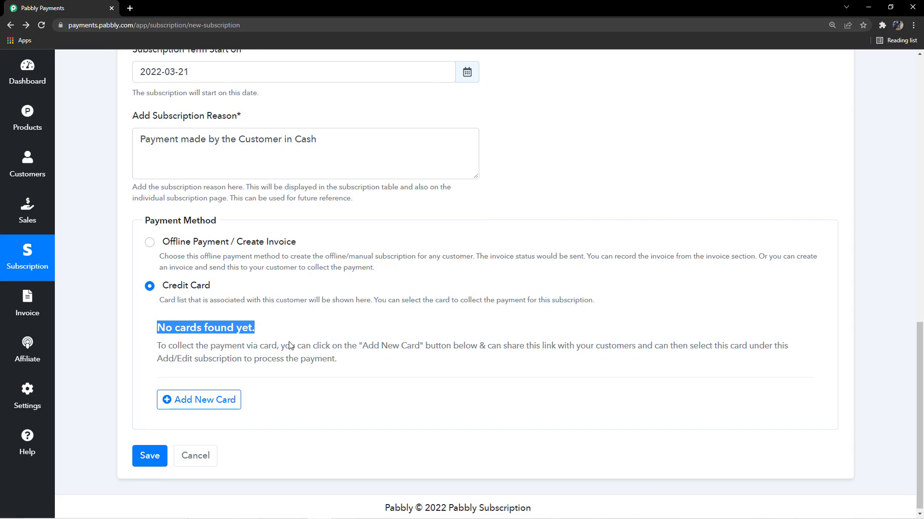
click(286, 319)
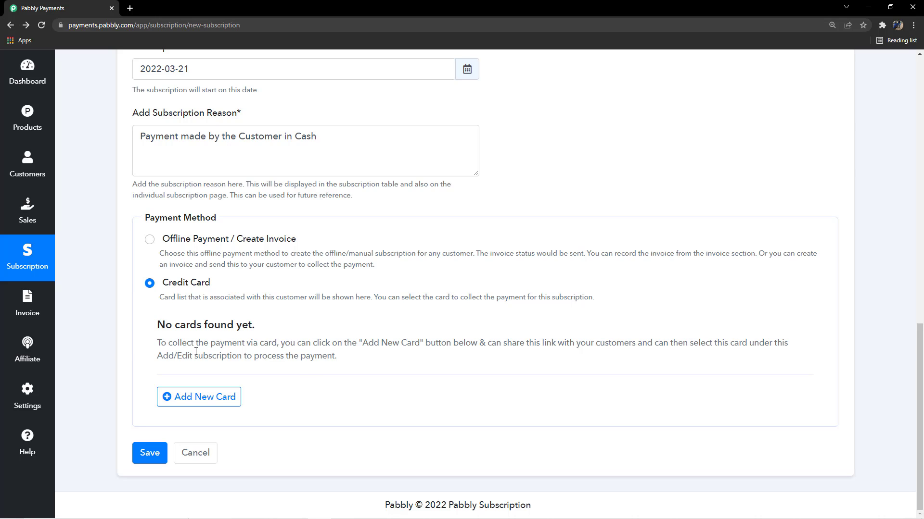
- Open the Add New Card page, examine its shareable link and customer name fields, and close the page
click(223, 399)
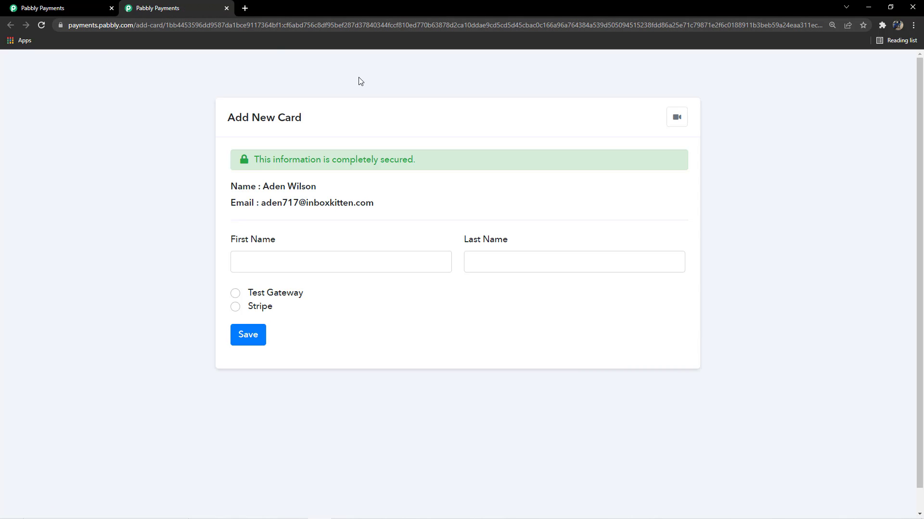
key(ctrl+l)
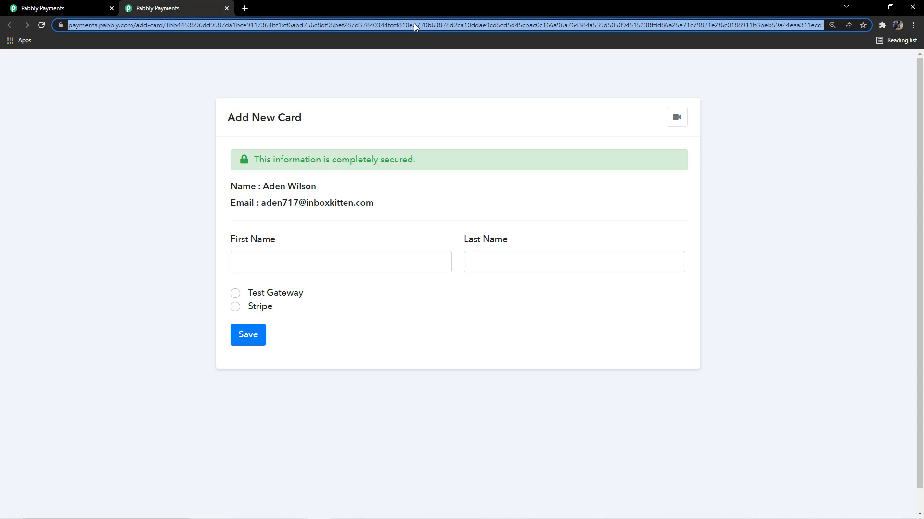
click(399, 72)
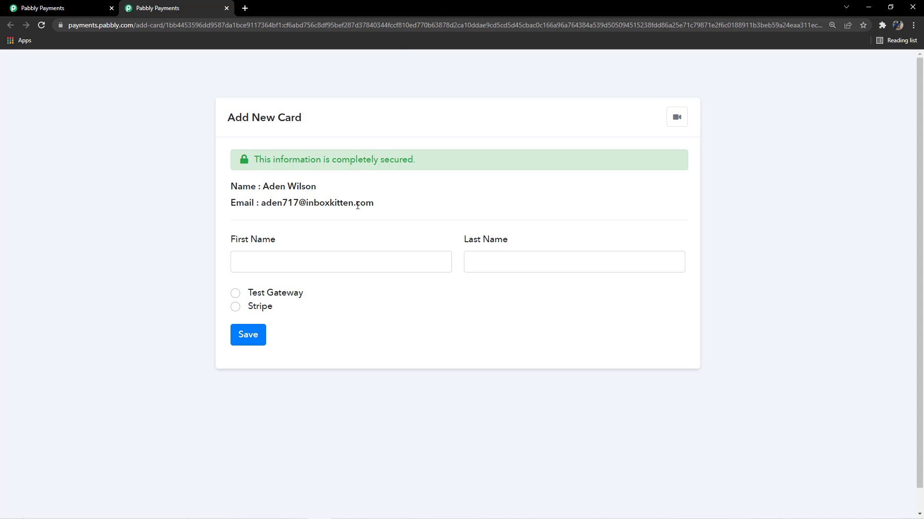
scroll(309, 207, down, 1)
double_click(285, 209)
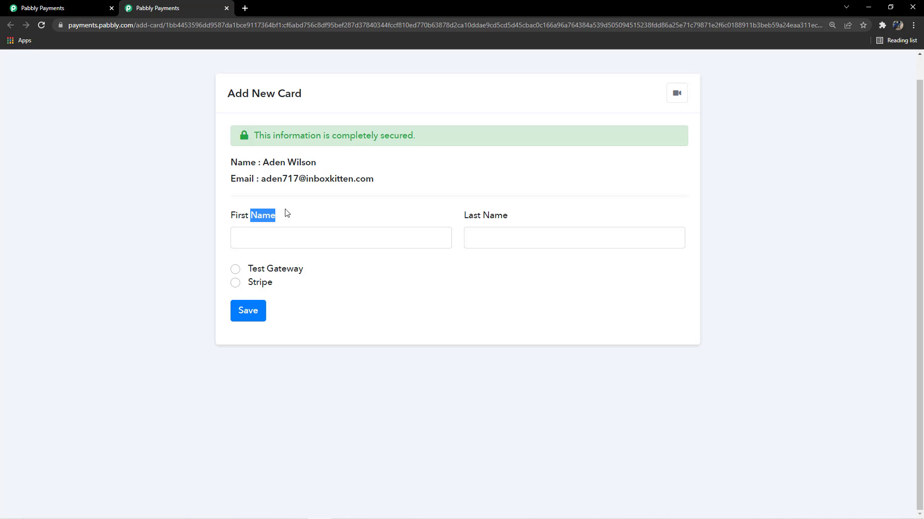
click(285, 210)
click(227, 8)
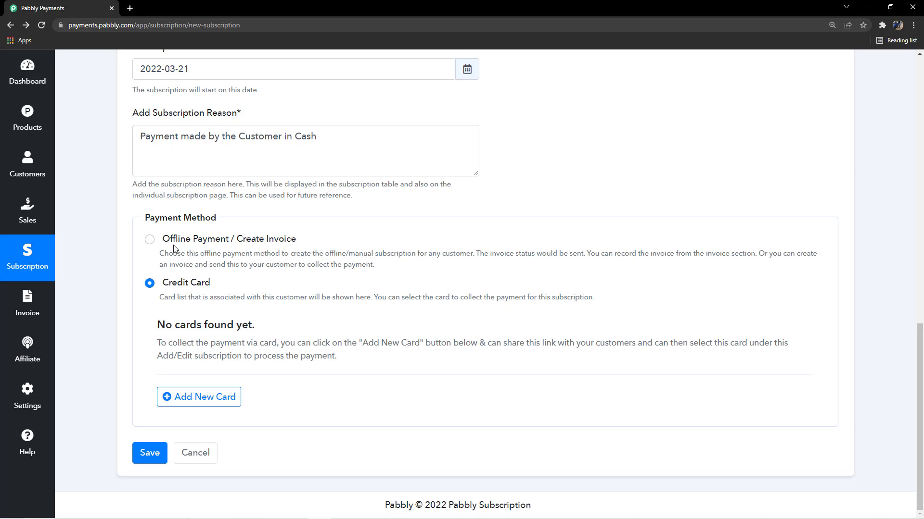
- Set the payment method to Offline Payment / Create Invoice and save the subscription
click(150, 240)
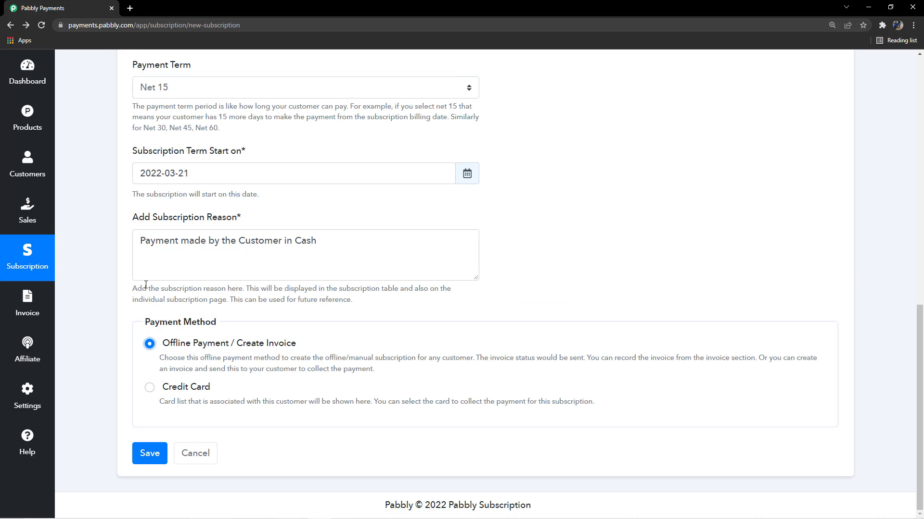
click(119, 310)
scroll(266, 354, up, 4)
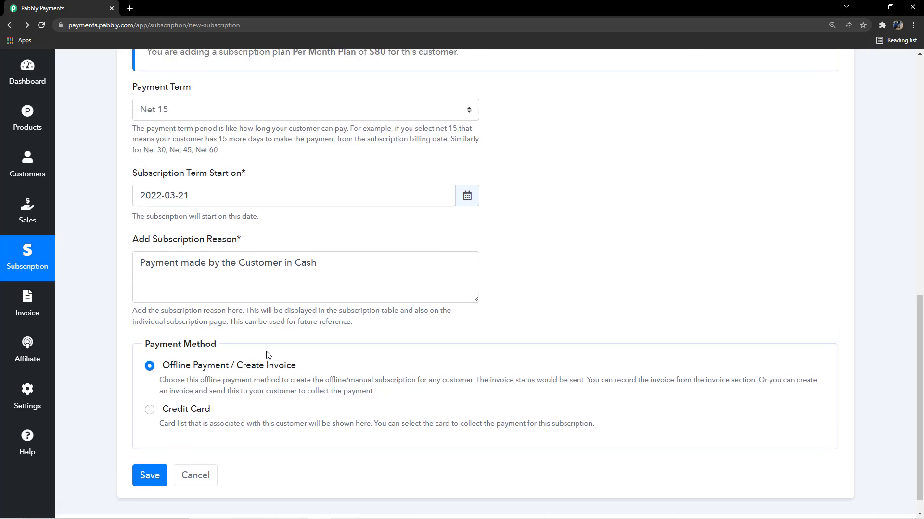
scroll(262, 354, down, 4)
click(149, 457)
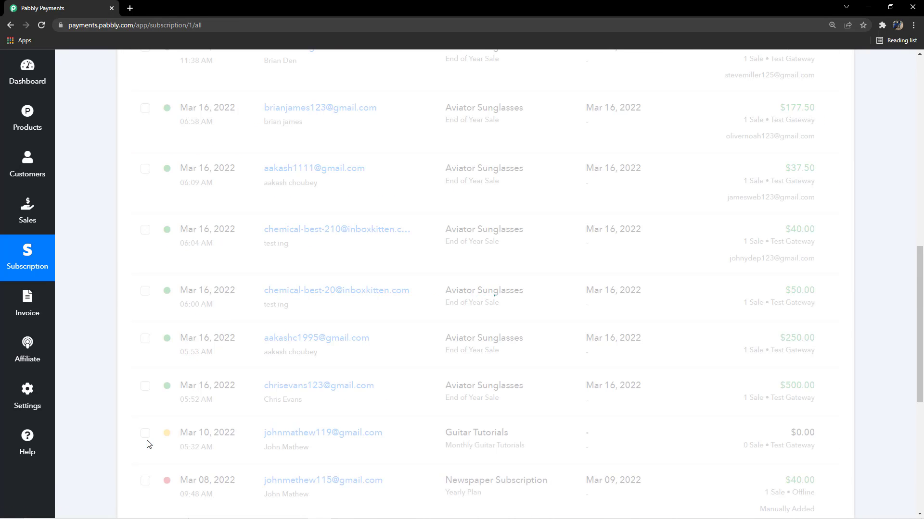
- Check the new Newspaper Subscription entry in the subscription list and open the invoice list
scroll(204, 236, up, 7)
scroll(204, 236, up, 1)
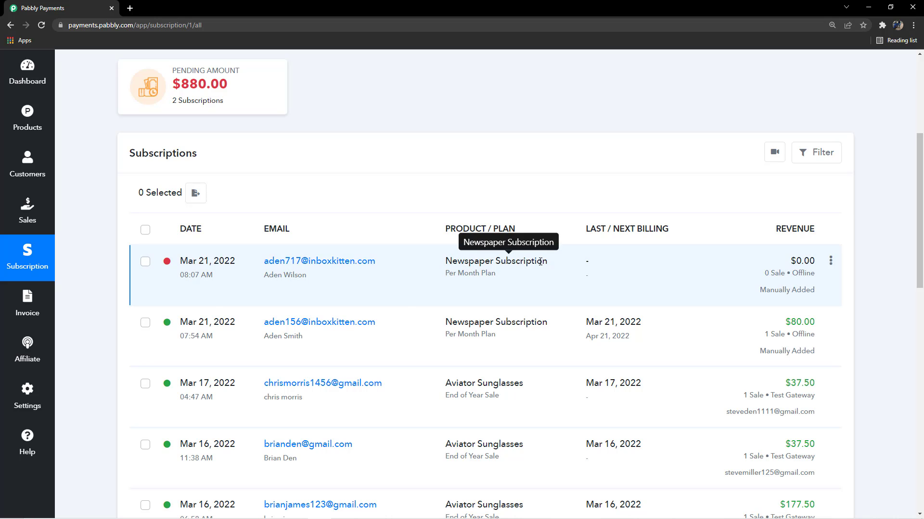
mouse_move(168, 267)
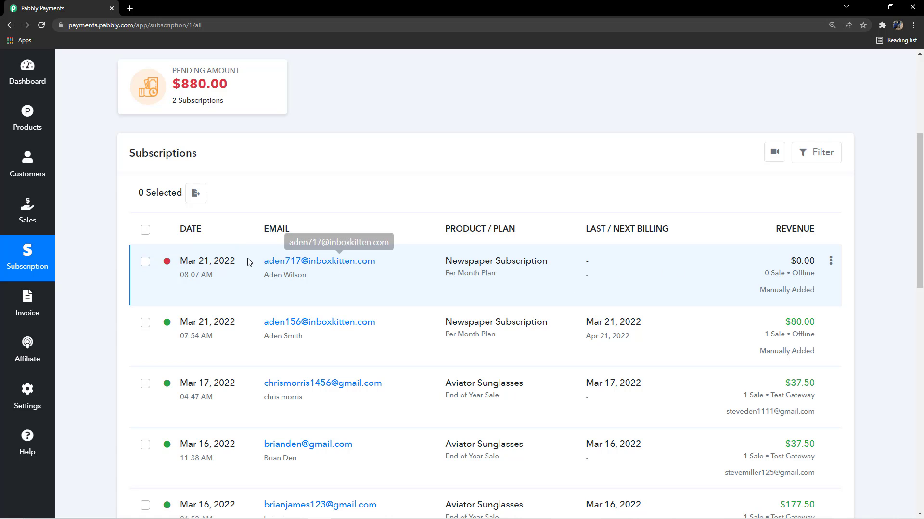
click(24, 306)
scroll(86, 305, up, 3)
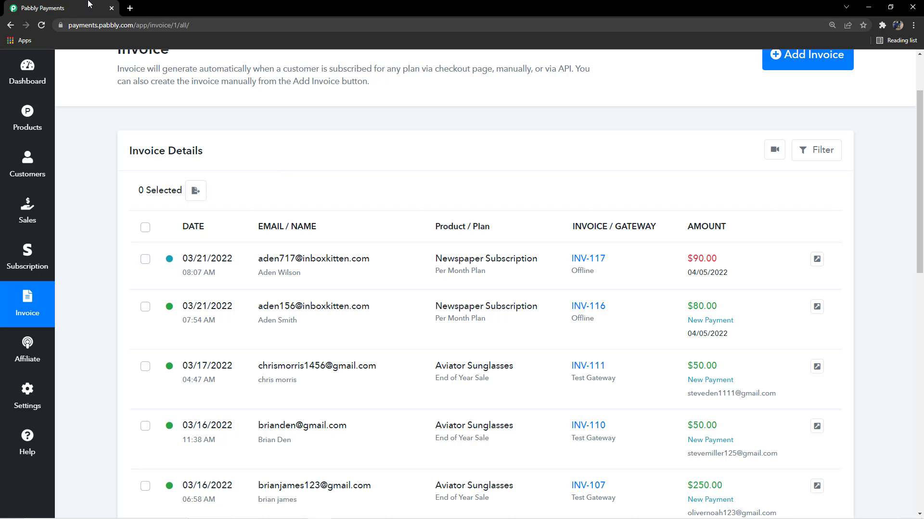
- Open the Inboxkitten disposable mail site in a new browser tab
click(130, 9)
text(inboxkitten)
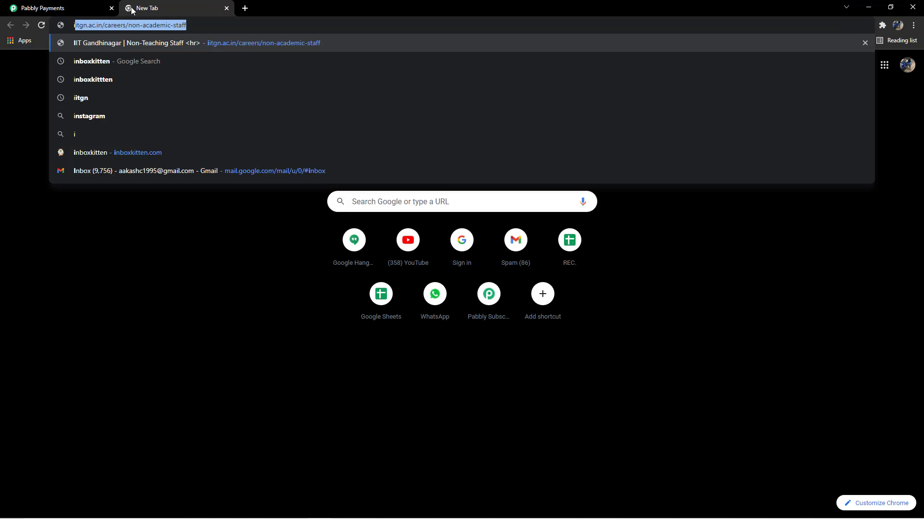
key(Return)
click(107, 155)
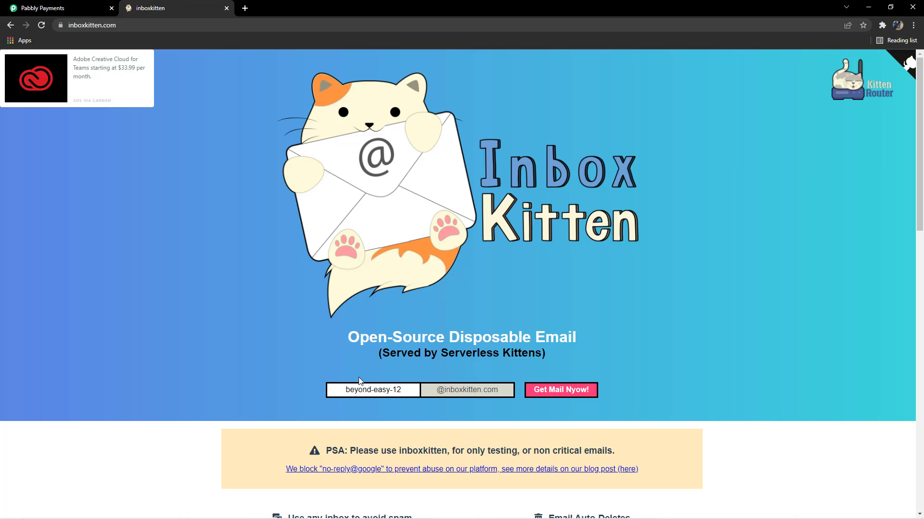
- Enter the customer's mailbox name and open that inbox to check for the invoice e-mail
click(405, 389)
key(BackSpace)
text(aden)
click(403, 428)
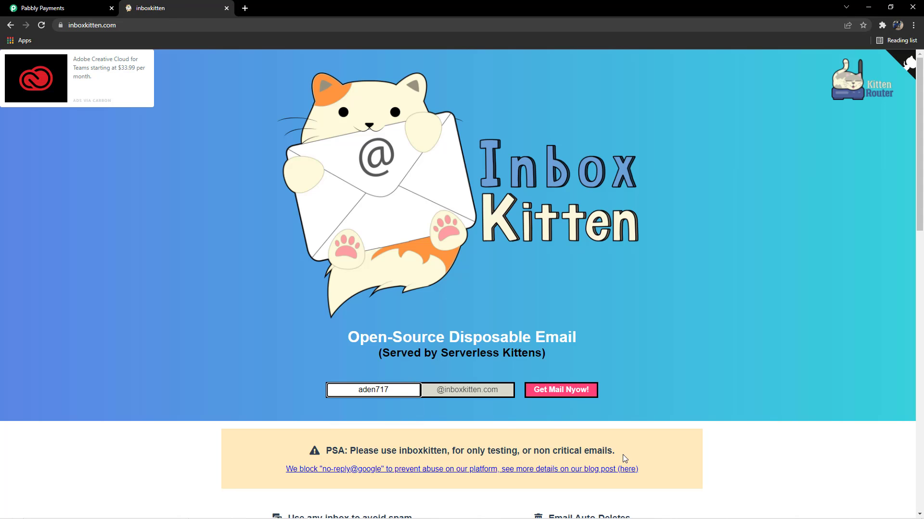
click(560, 390)
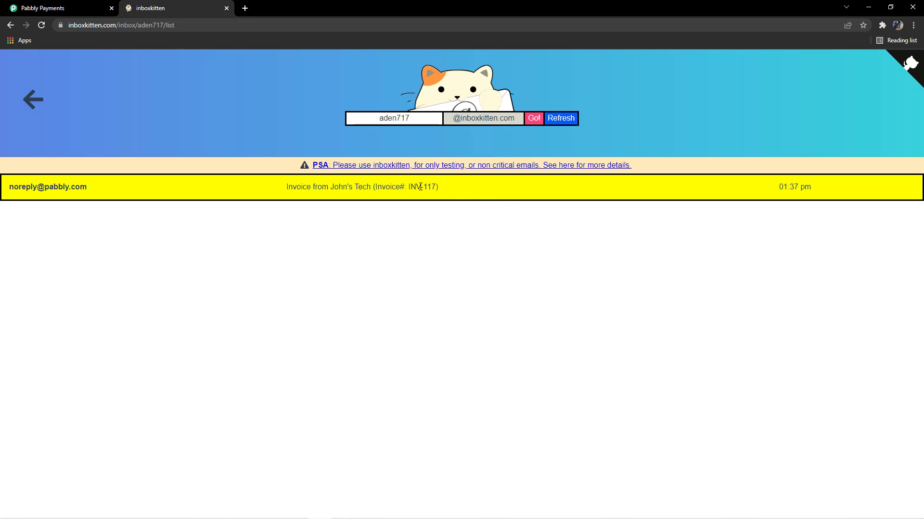
- Open the invoice e-mail and read through its invoice details, charges, plan description and notes
click(443, 187)
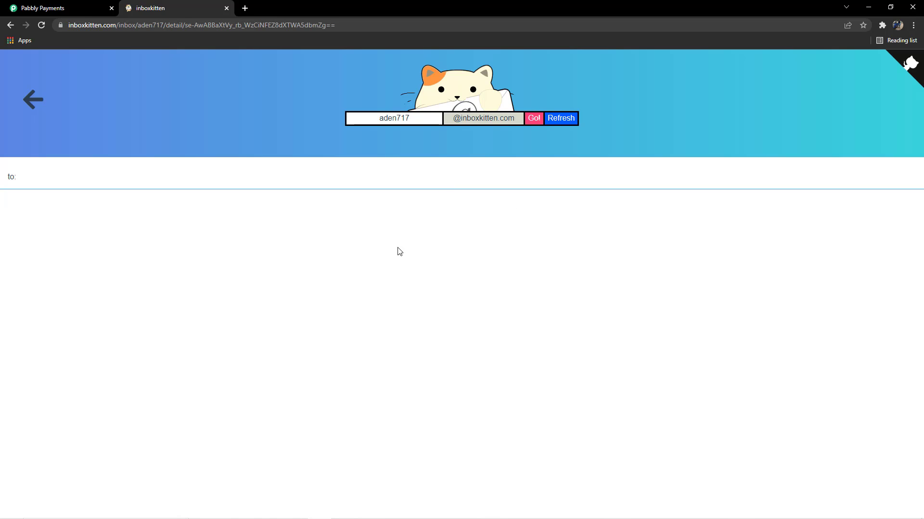
scroll(359, 252, down, 4)
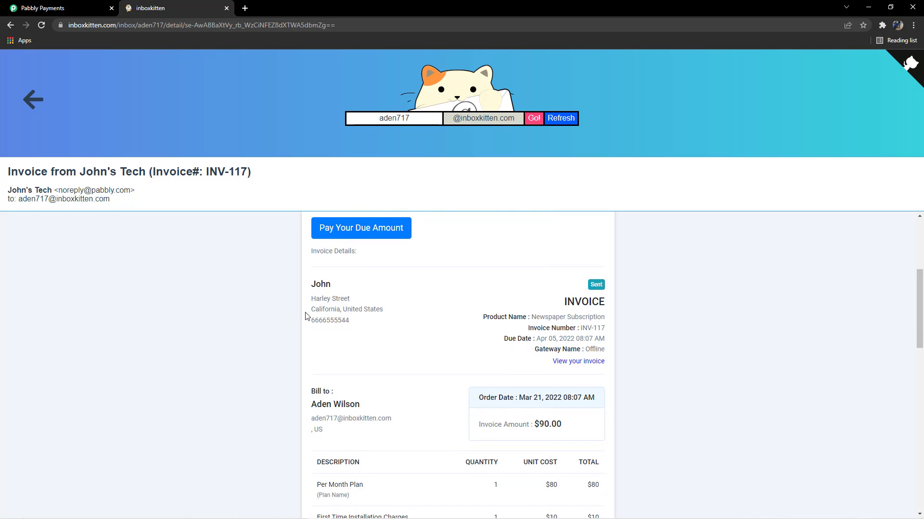
scroll(317, 292, up, 1)
scroll(391, 297, down, 2)
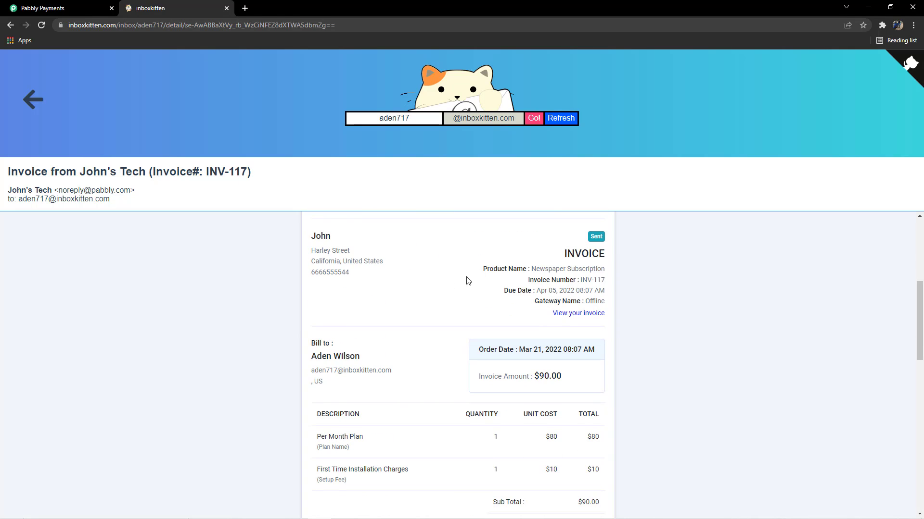
scroll(508, 326, down, 2)
scroll(504, 327, up, 2)
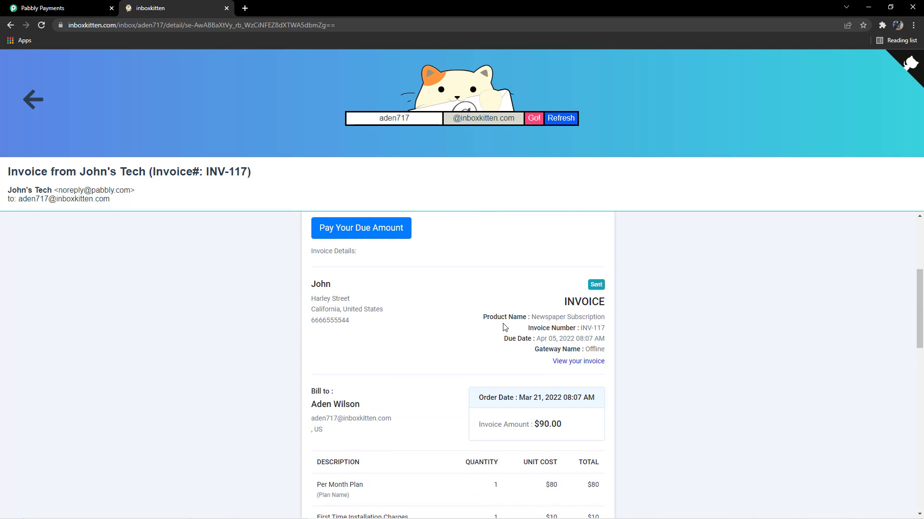
scroll(503, 327, down, 1)
scroll(503, 328, down, 2)
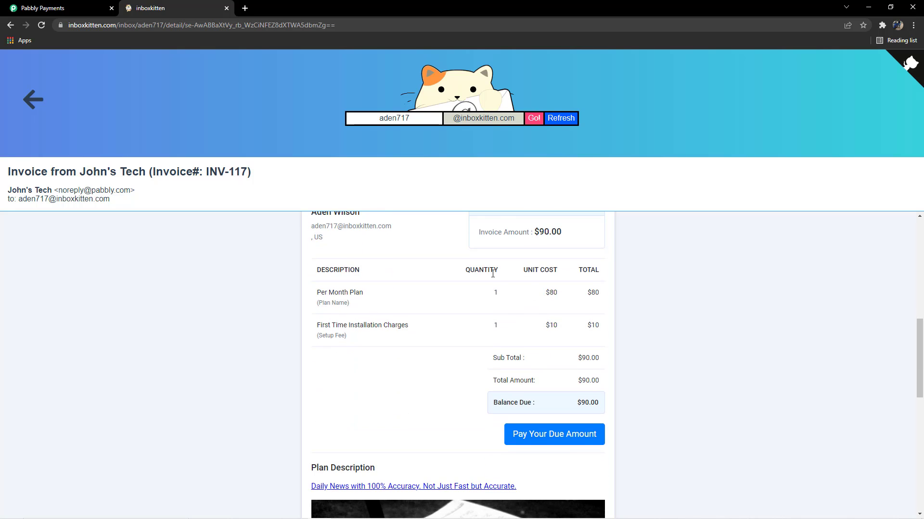
scroll(476, 402, down, 7)
scroll(402, 299, up, 2)
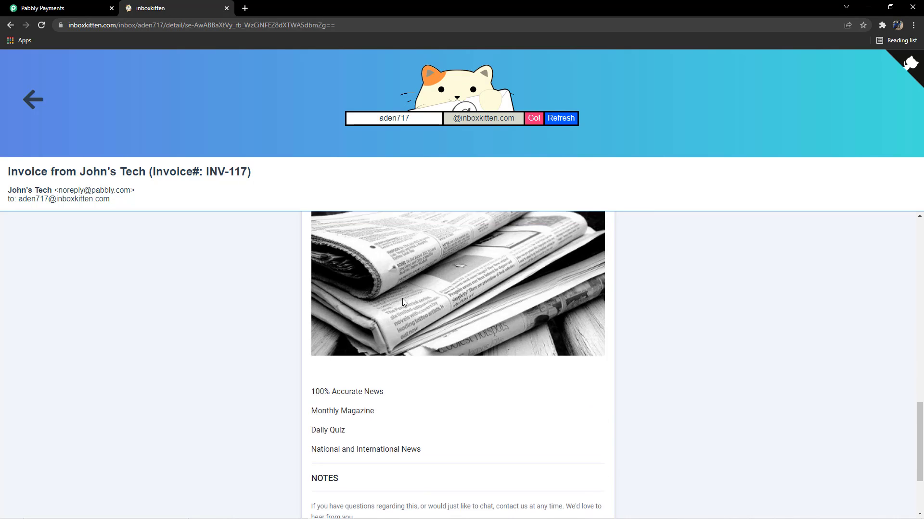
- Close the mail site and check the new Newspaper Subscription invoice in the Pabbly invoice list
click(227, 8)
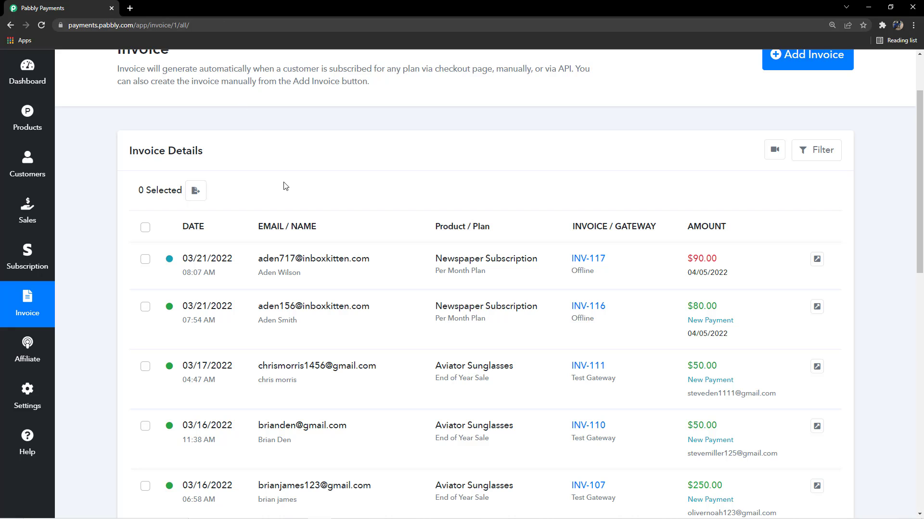
scroll(361, 241, down, 2)
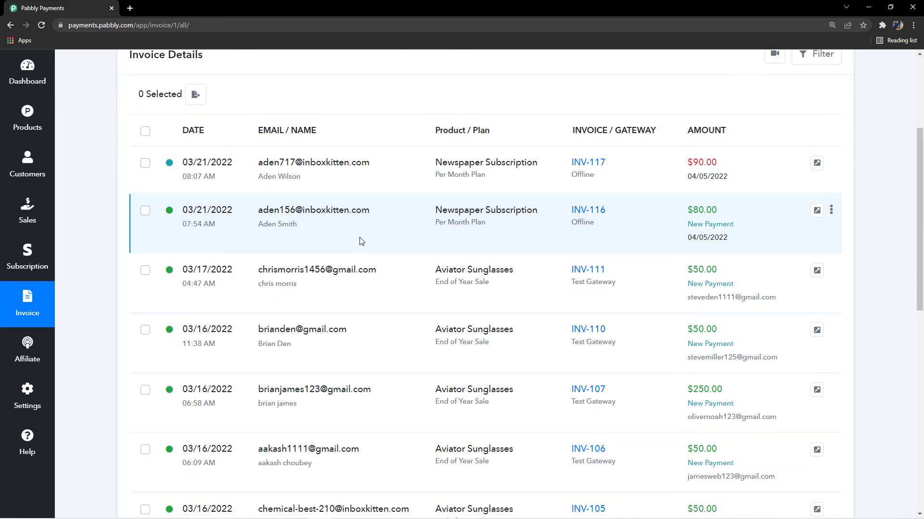
scroll(361, 240, up, 2)
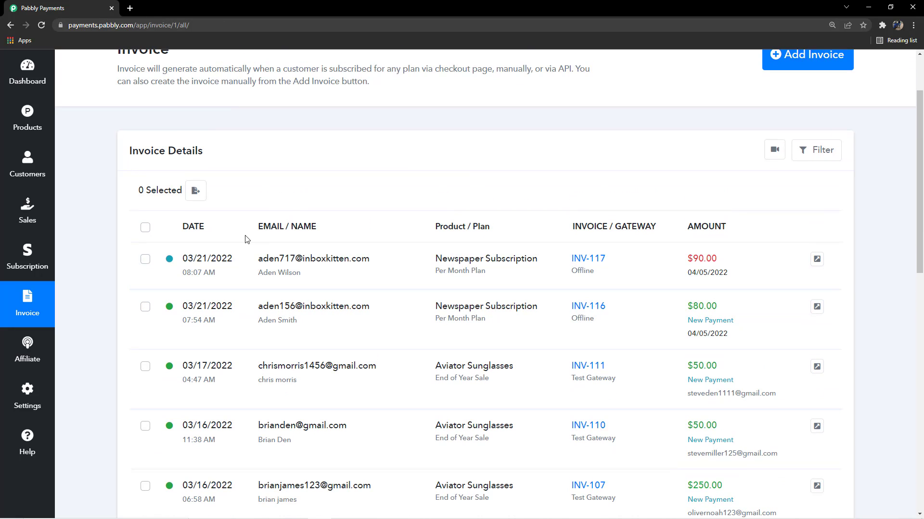
drag(256, 228, 363, 228)
click(364, 228)
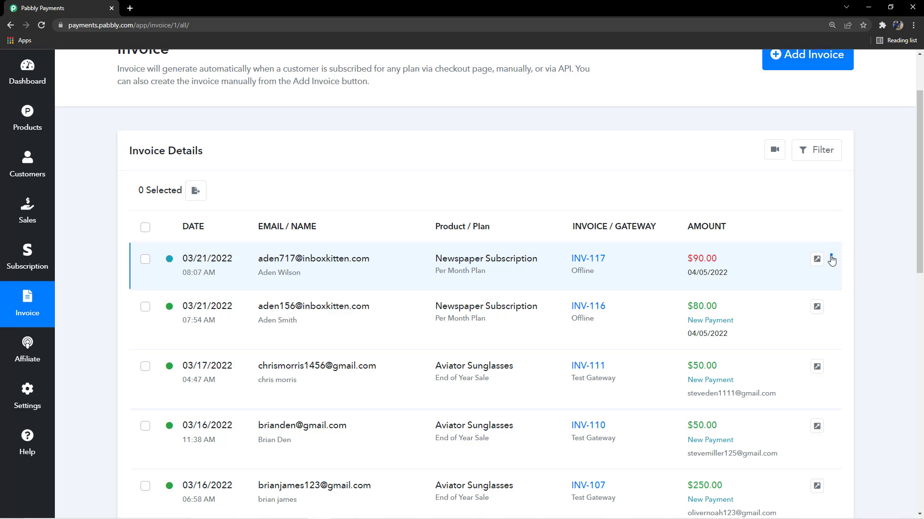
click(832, 259)
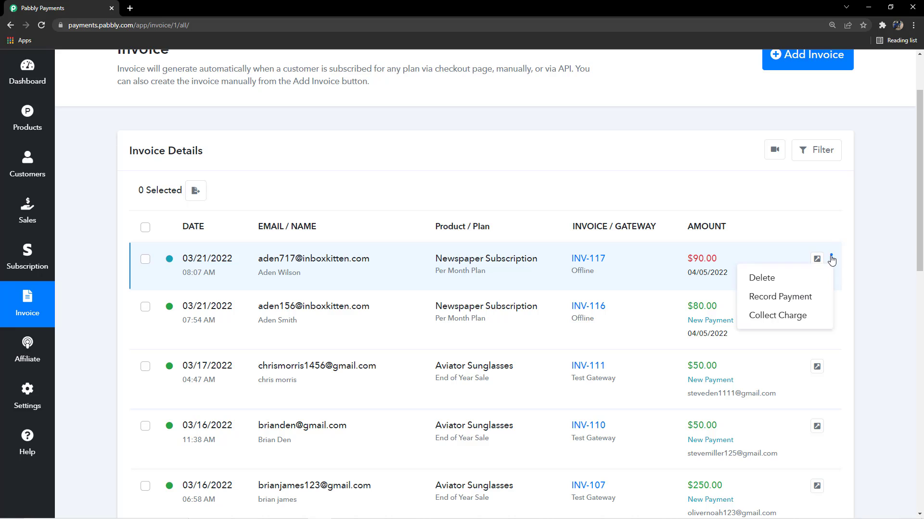
click(793, 300)
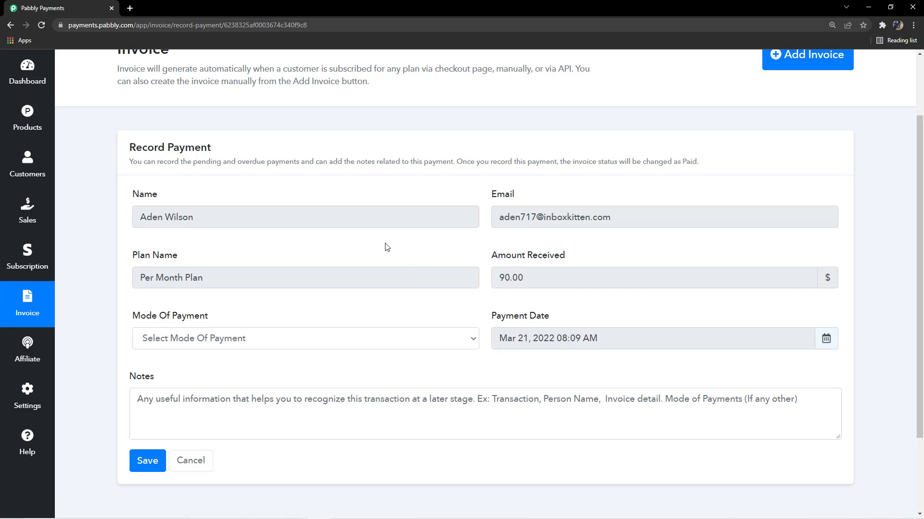
scroll(253, 295, down, 2)
scroll(319, 321, up, 3)
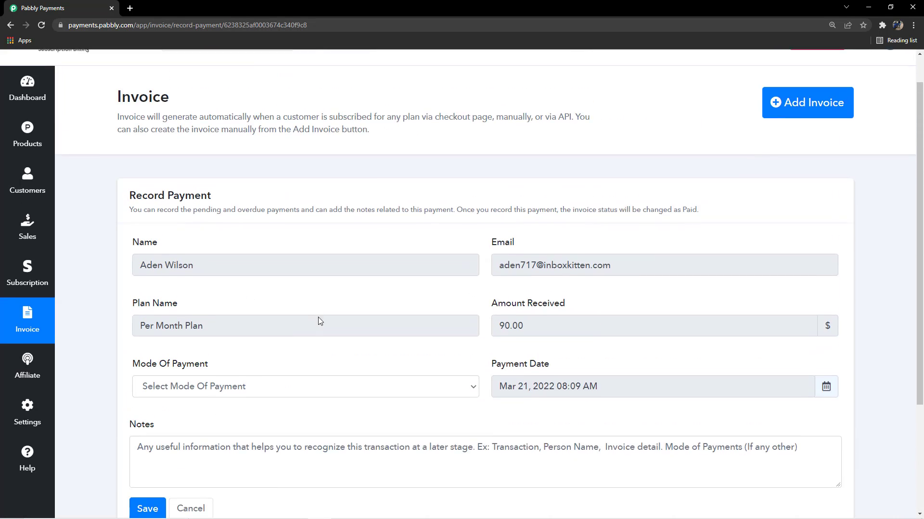
scroll(317, 313, down, 2)
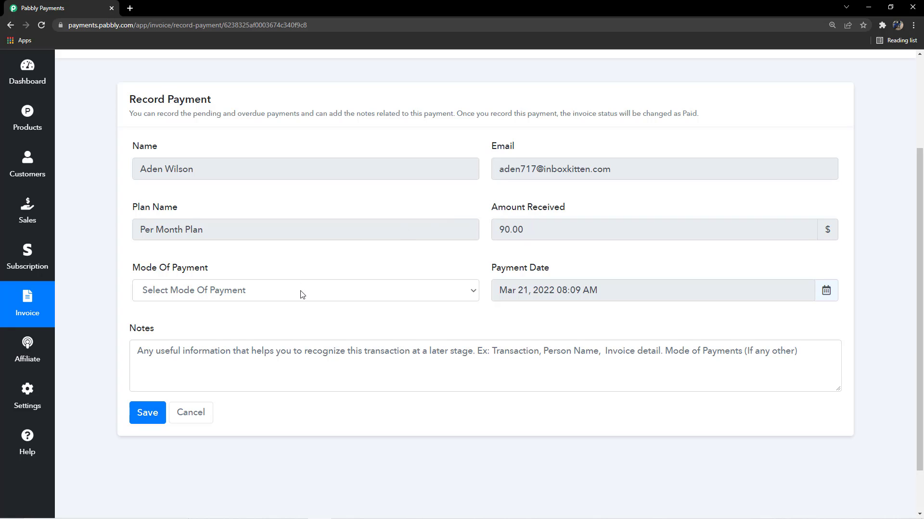
scroll(301, 295, down, 2)
click(304, 237)
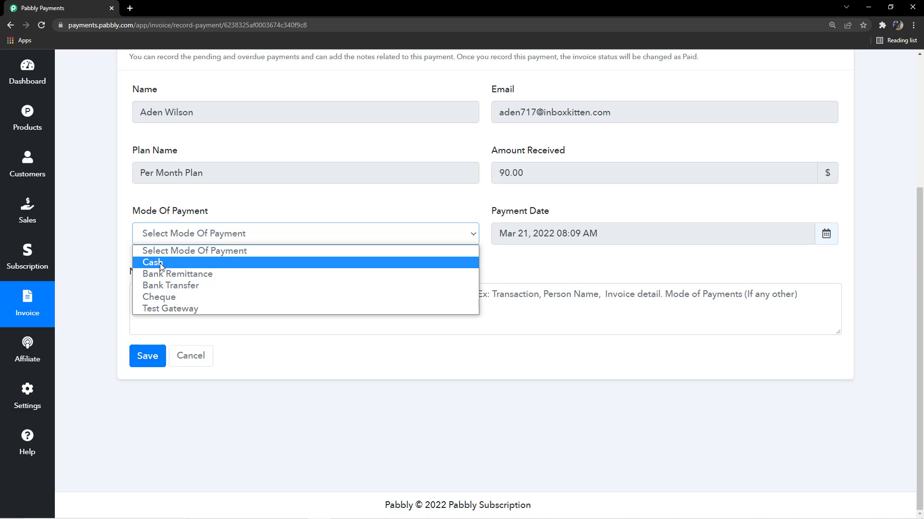
click(196, 263)
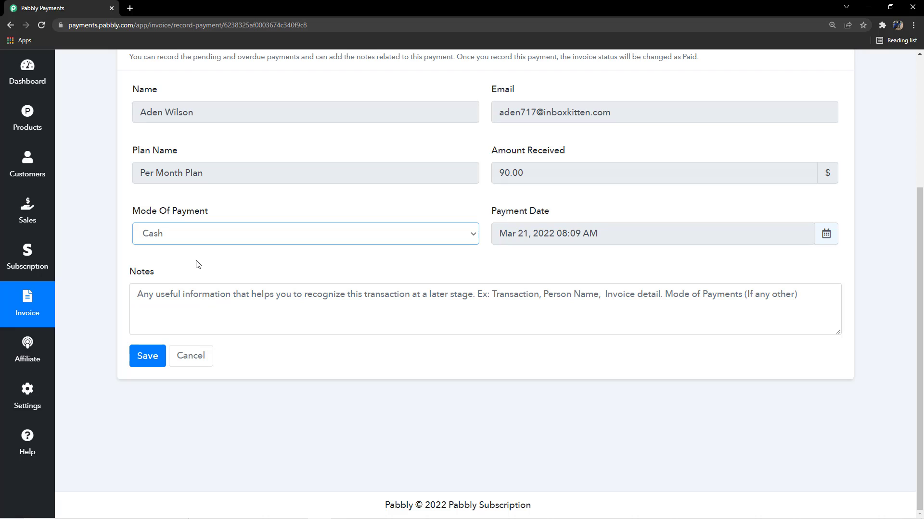
click(197, 267)
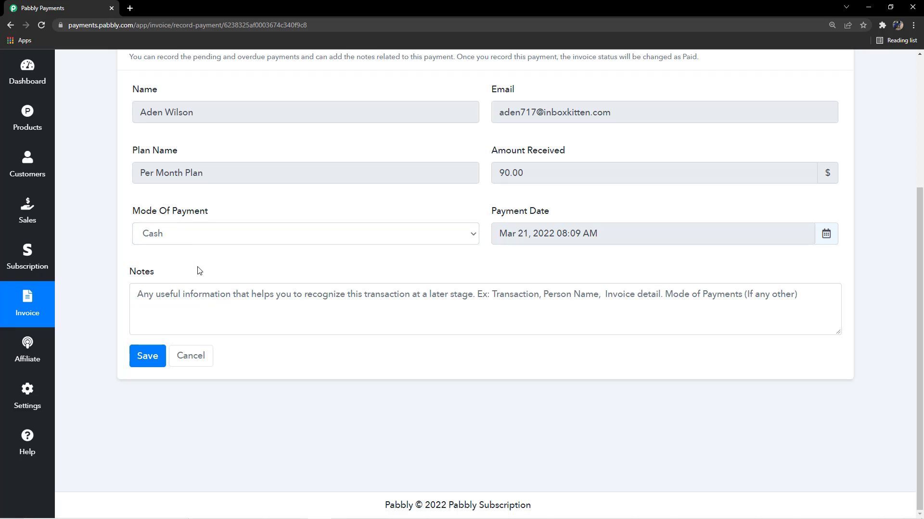
click(221, 305)
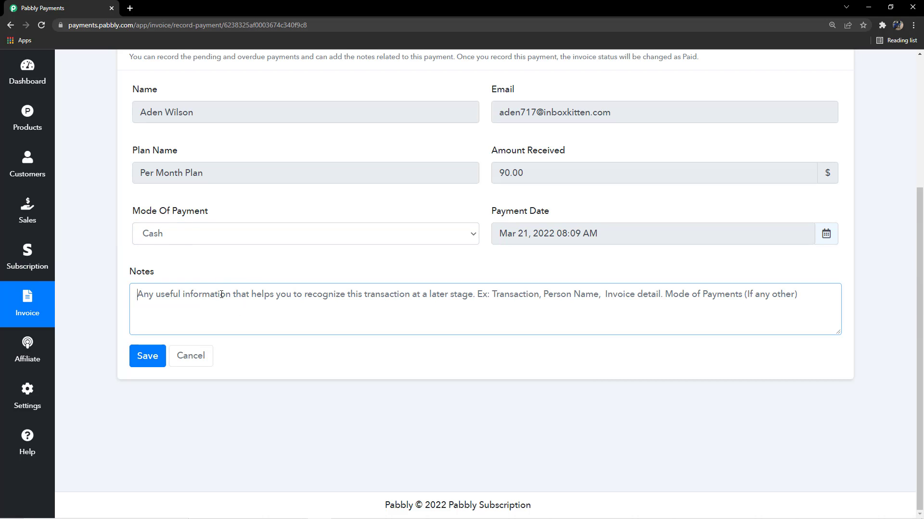
click(260, 267)
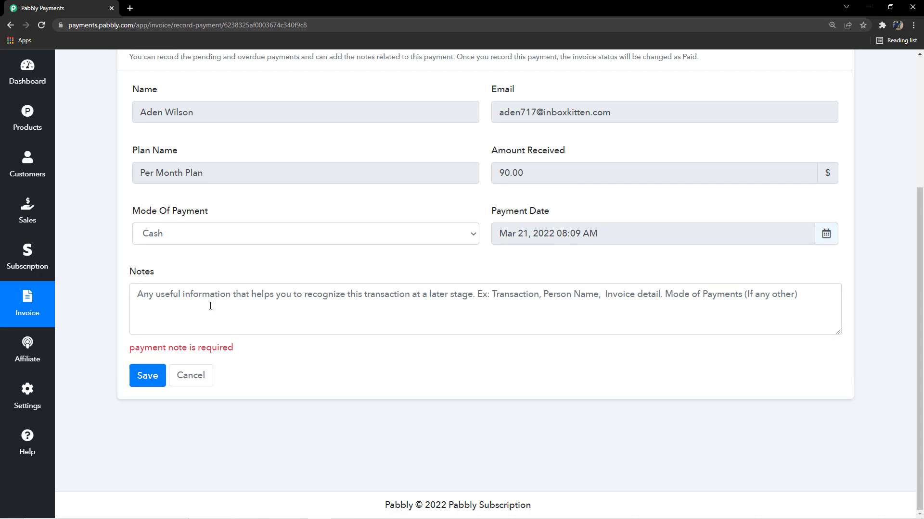
click(33, 313)
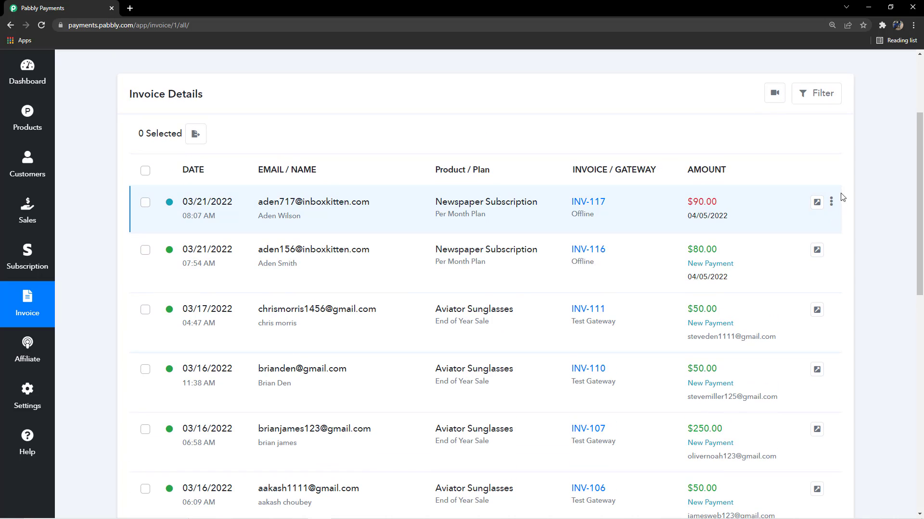
- View the Collect Charge page of the unpaid Newspaper Subscription invoice and return to the invoice list
click(830, 202)
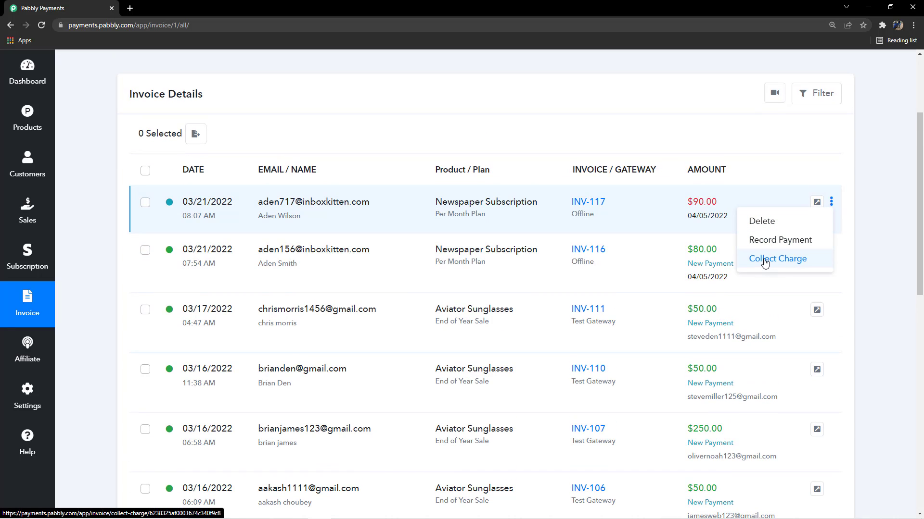
click(787, 259)
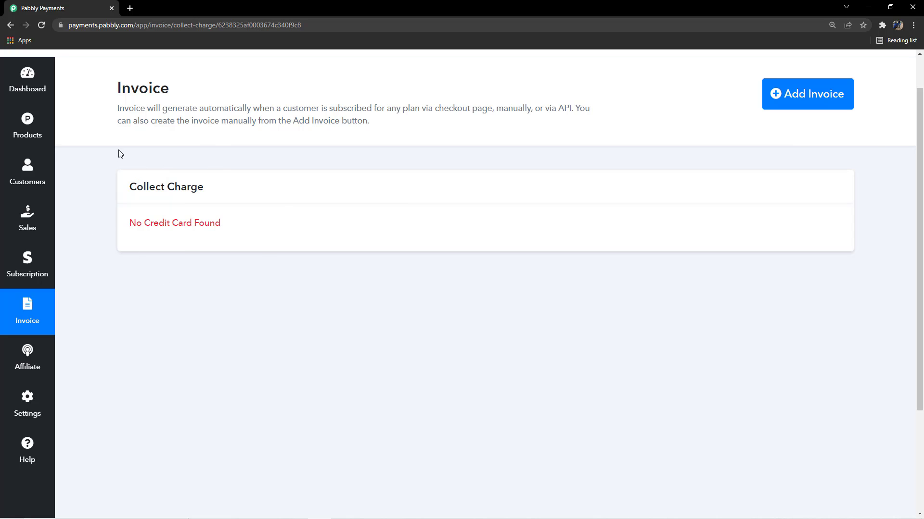
click(39, 317)
- Start recording a payment for the unpaid Newspaper Subscription invoice with Cash as the mode of payment
scroll(809, 295, down, 1)
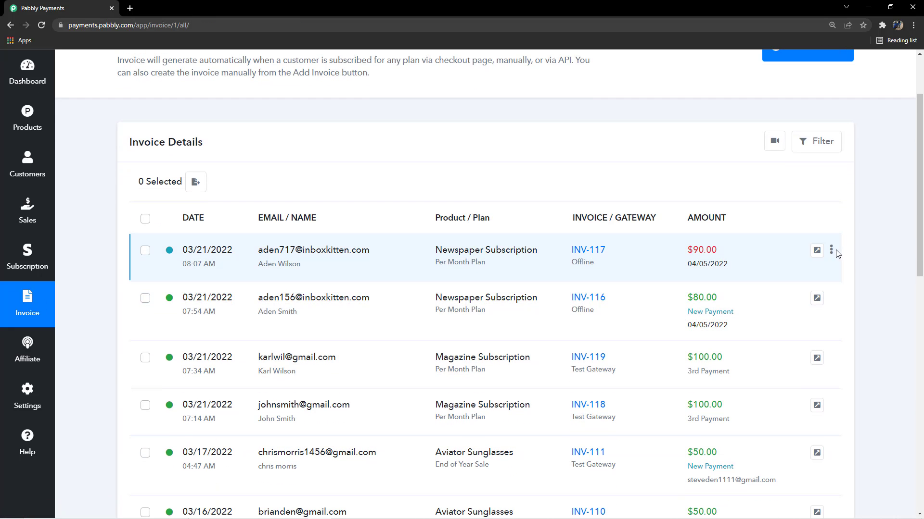
click(832, 250)
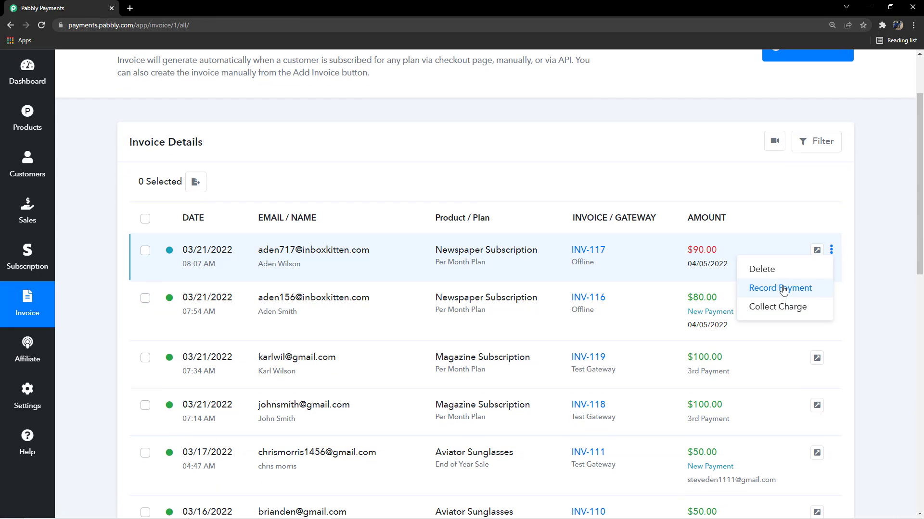
click(783, 287)
scroll(221, 311, down, 2)
click(239, 236)
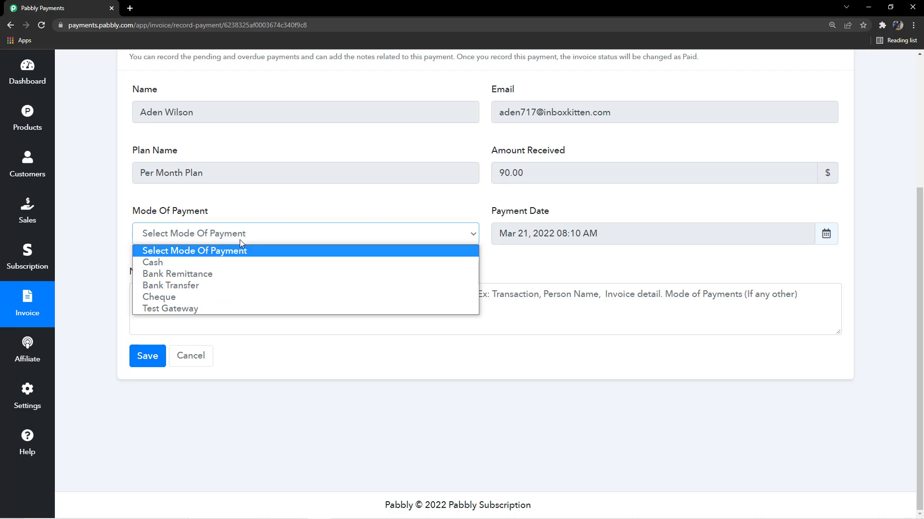
click(175, 265)
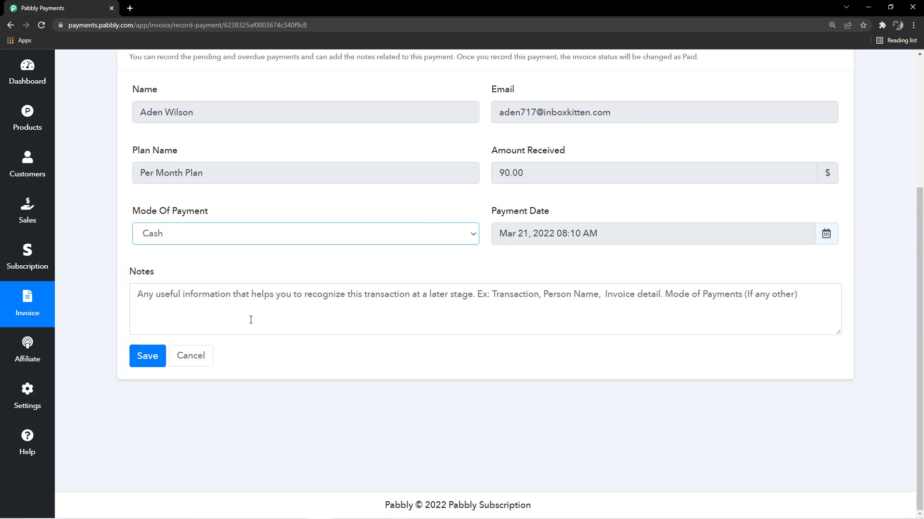
- Add the note "payment received in cash" and save the payment record
click(264, 306)
text(pay)
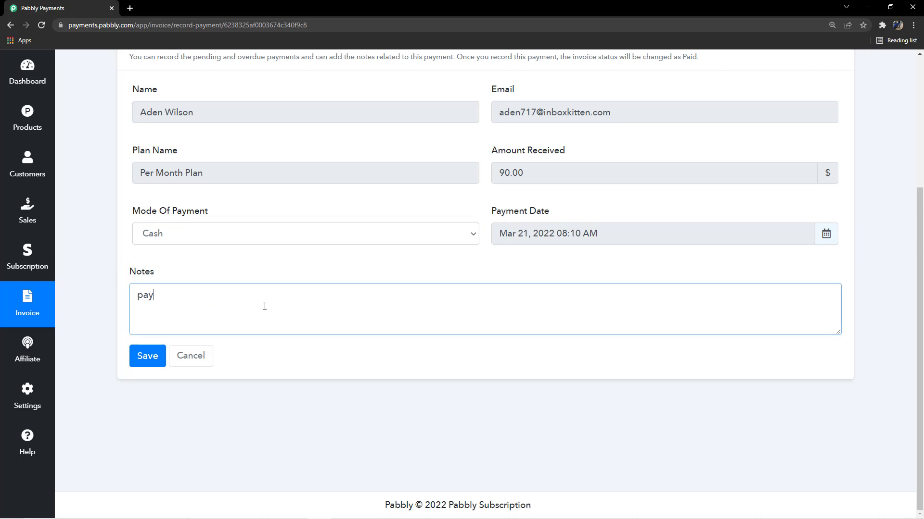
text(ment rece)
text(ived in cash)
click(149, 356)
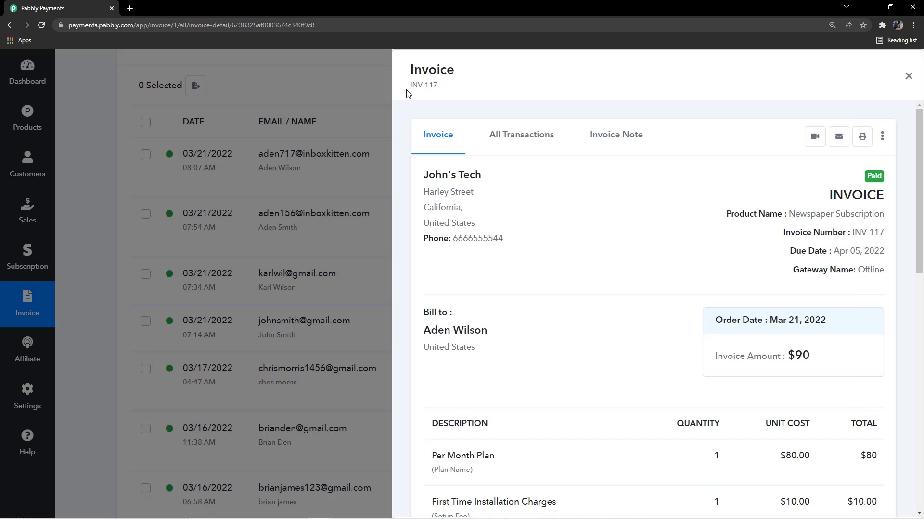
- Review the amounts and plan description of the Newspaper Subscription invoice, close it and check its status in the invoice list
scroll(553, 296, down, 5)
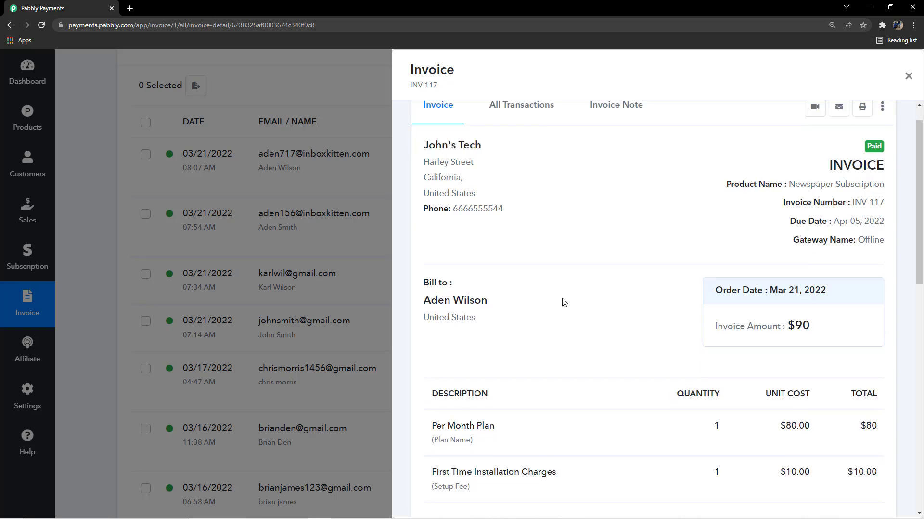
drag(713, 366, 881, 367)
click(620, 321)
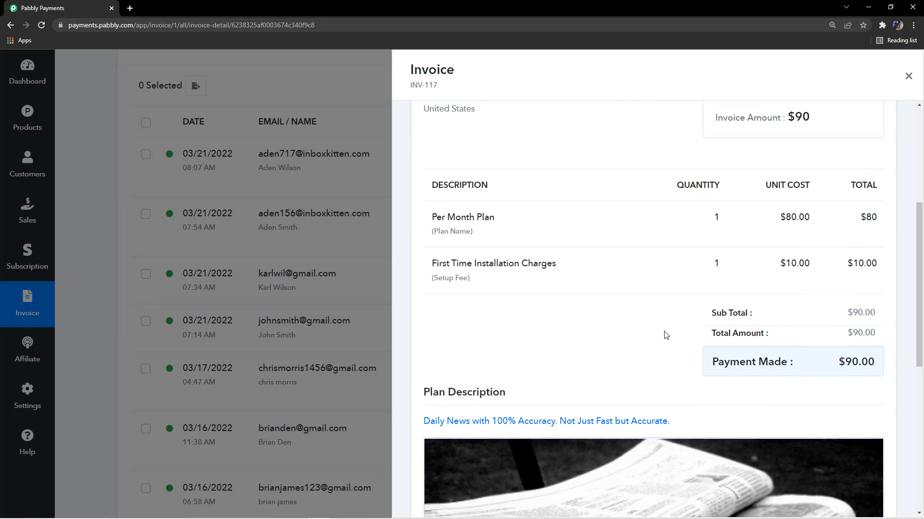
scroll(663, 333, up, 1)
scroll(651, 333, down, 5)
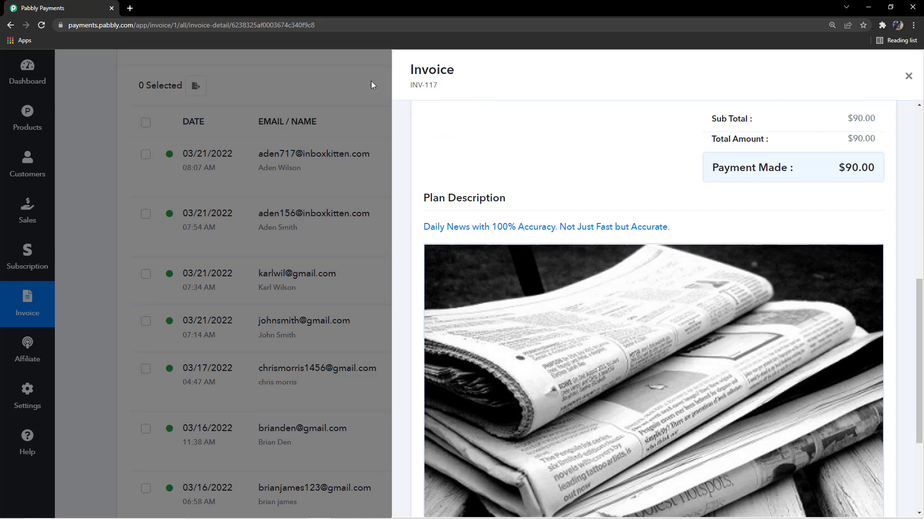
click(346, 84)
scroll(349, 84, up, 1)
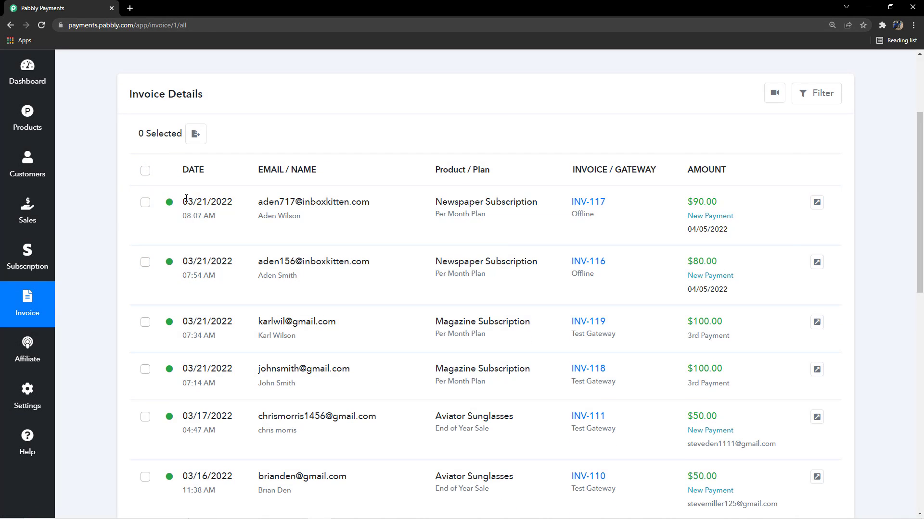
mouse_move(168, 202)
scroll(94, 308, down, 1)
- Open the subscription list and check the new Newspaper Subscription entry's status and the summary amounts
click(30, 263)
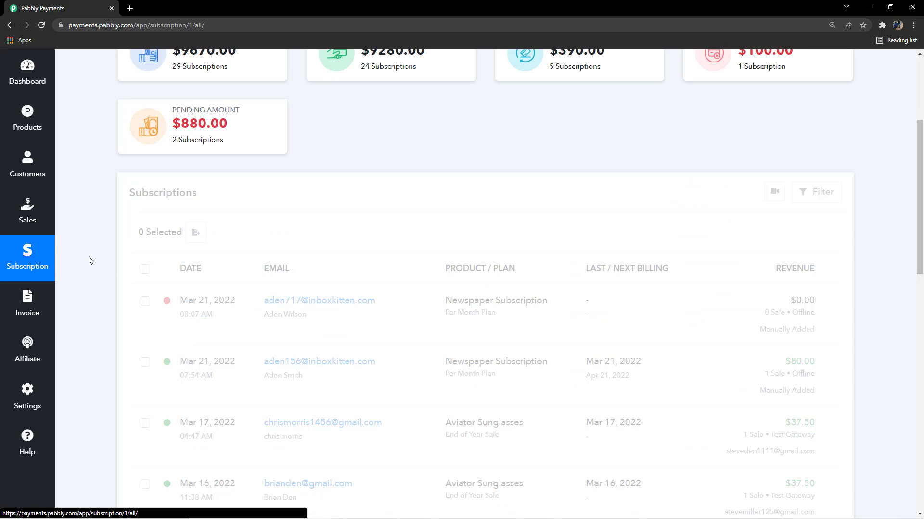
scroll(224, 220, down, 3)
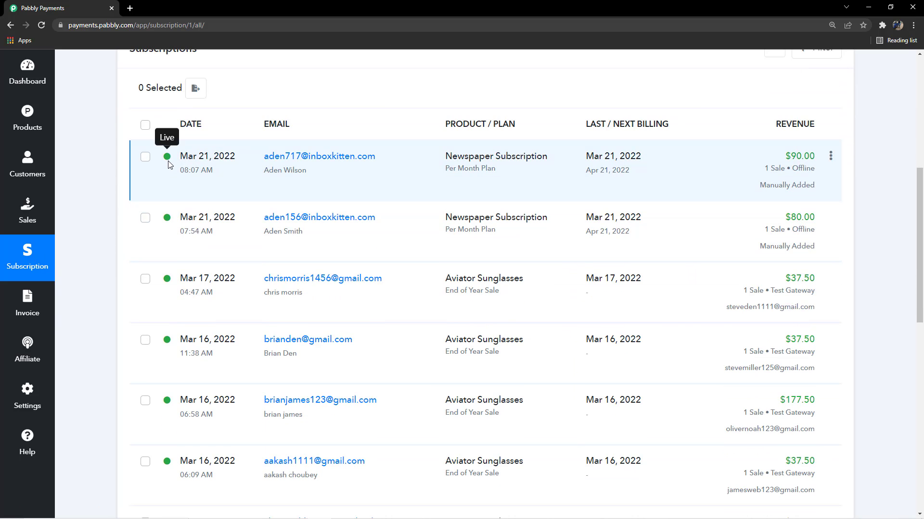
scroll(376, 211, up, 7)
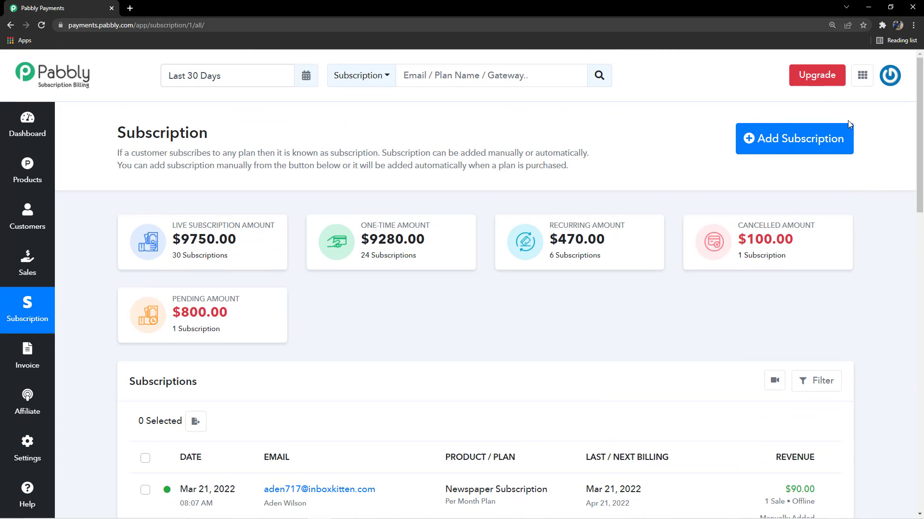
scroll(618, 254, down, 3)
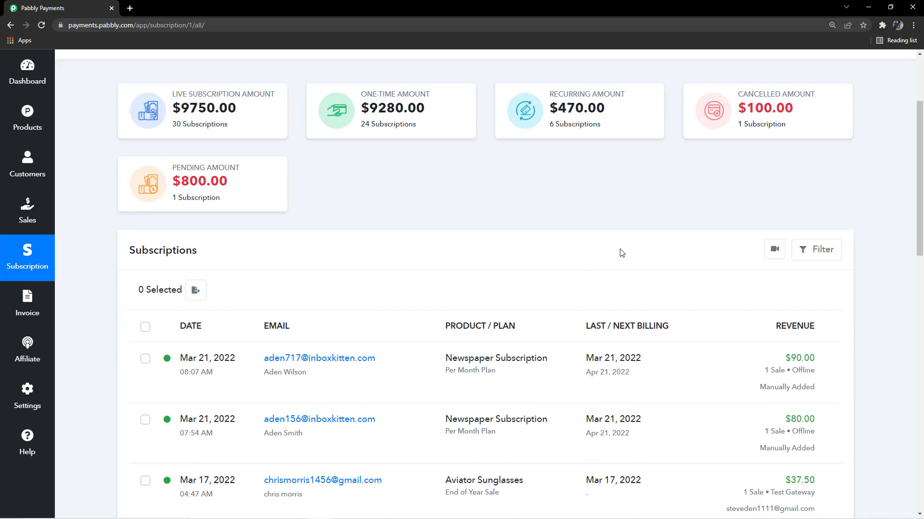
scroll(623, 258, up, 3)
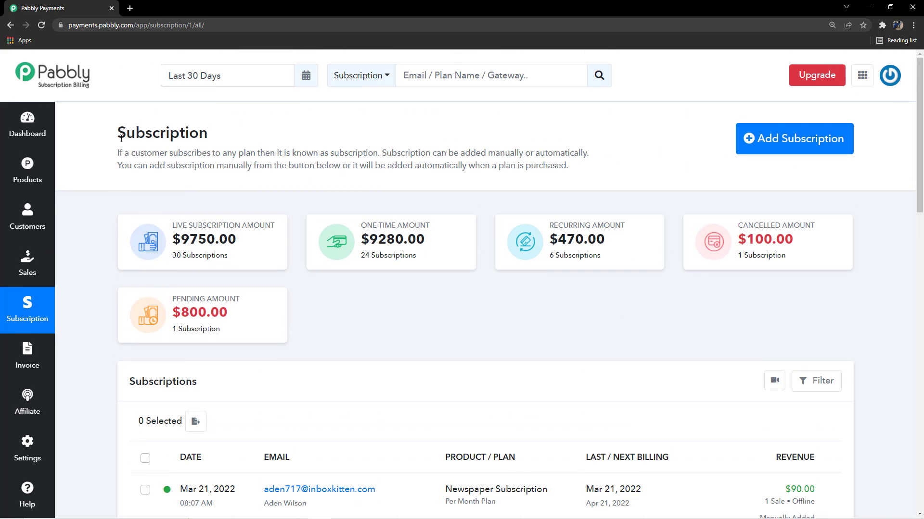
- Open the Help page with its support options and tutorials
scroll(94, 355, down, 2)
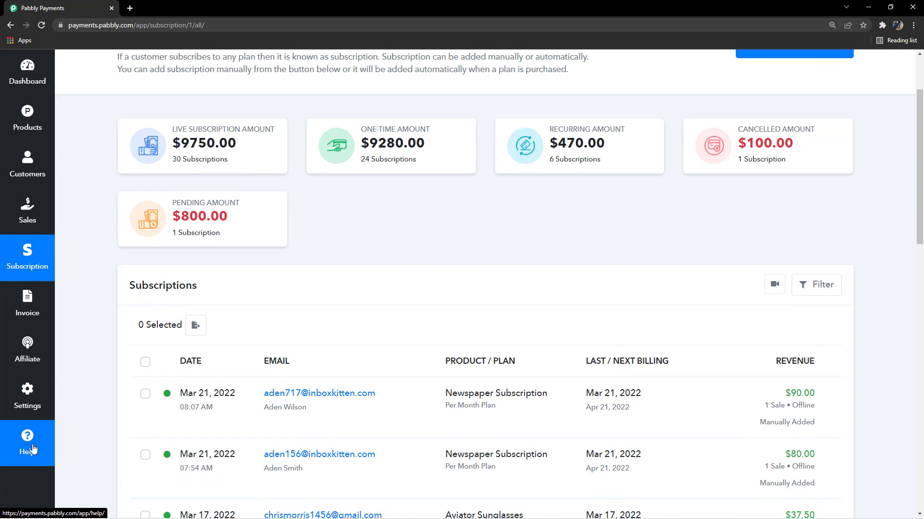
click(28, 454)
scroll(356, 256, up, 2)
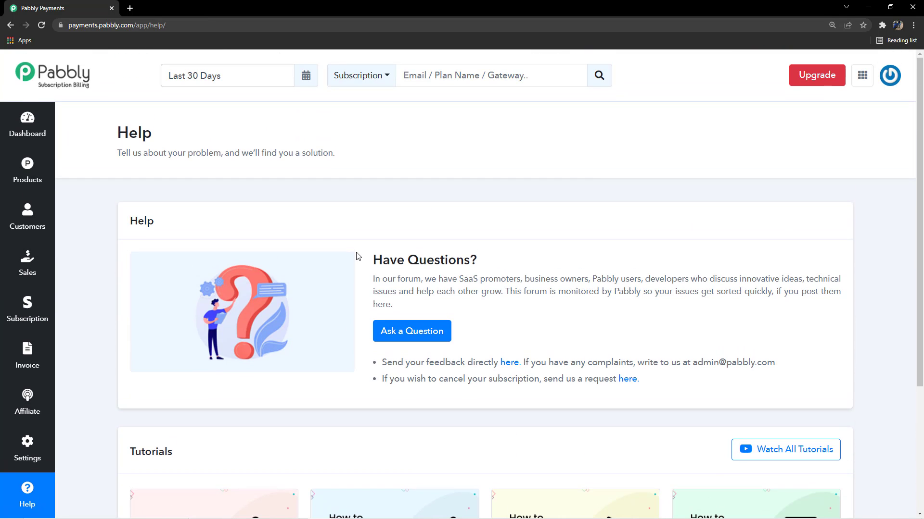